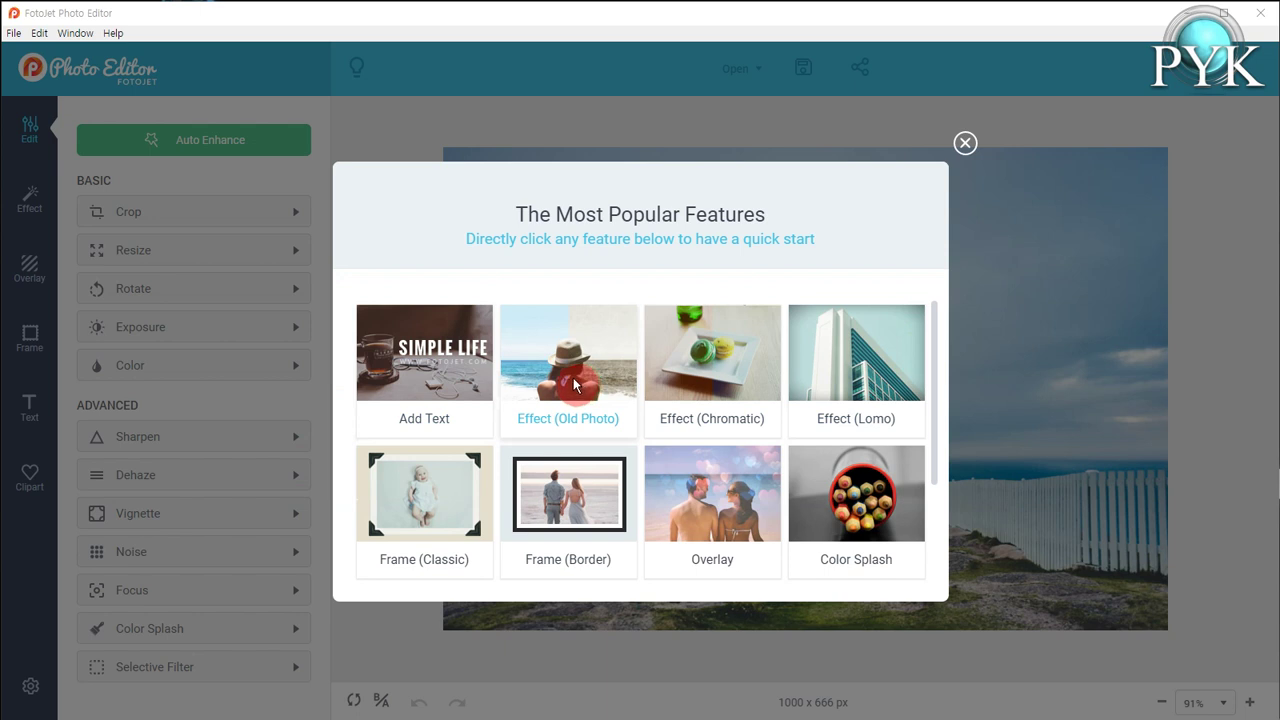
- Dismiss the popular features window and open the photo sam-35.jpg from the computer's sam-image folder
click(562, 378)
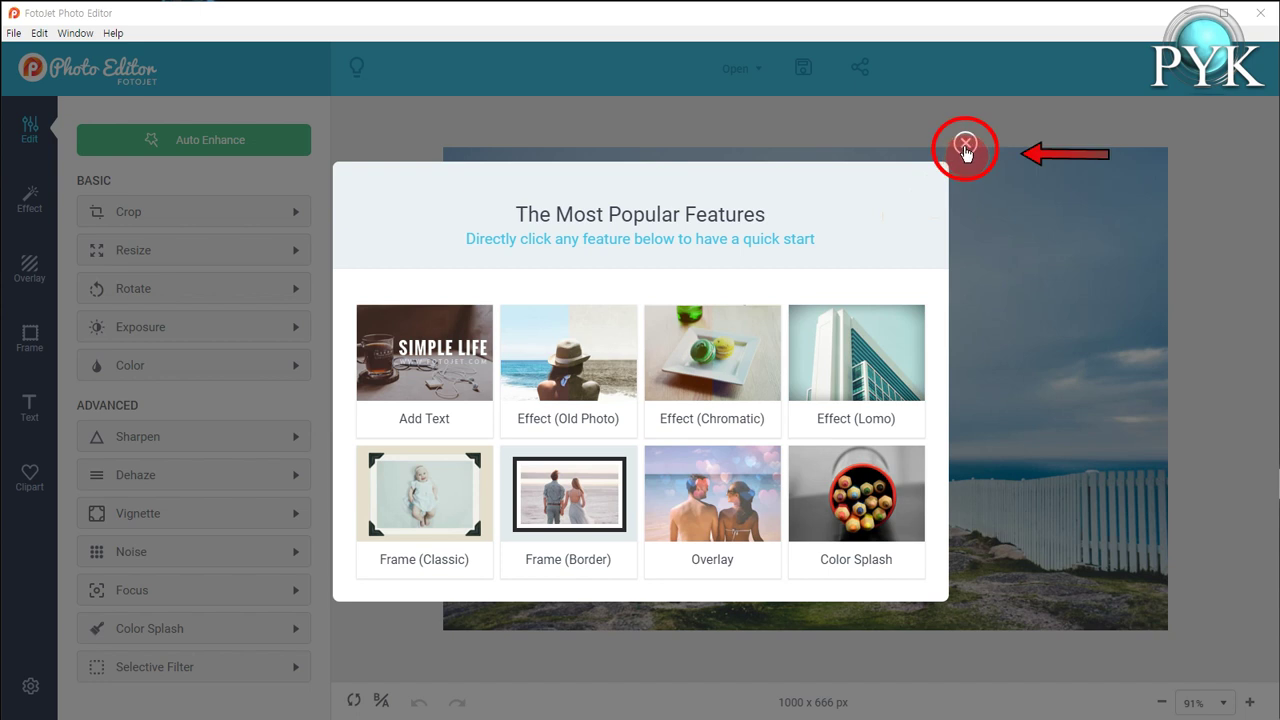
click(965, 147)
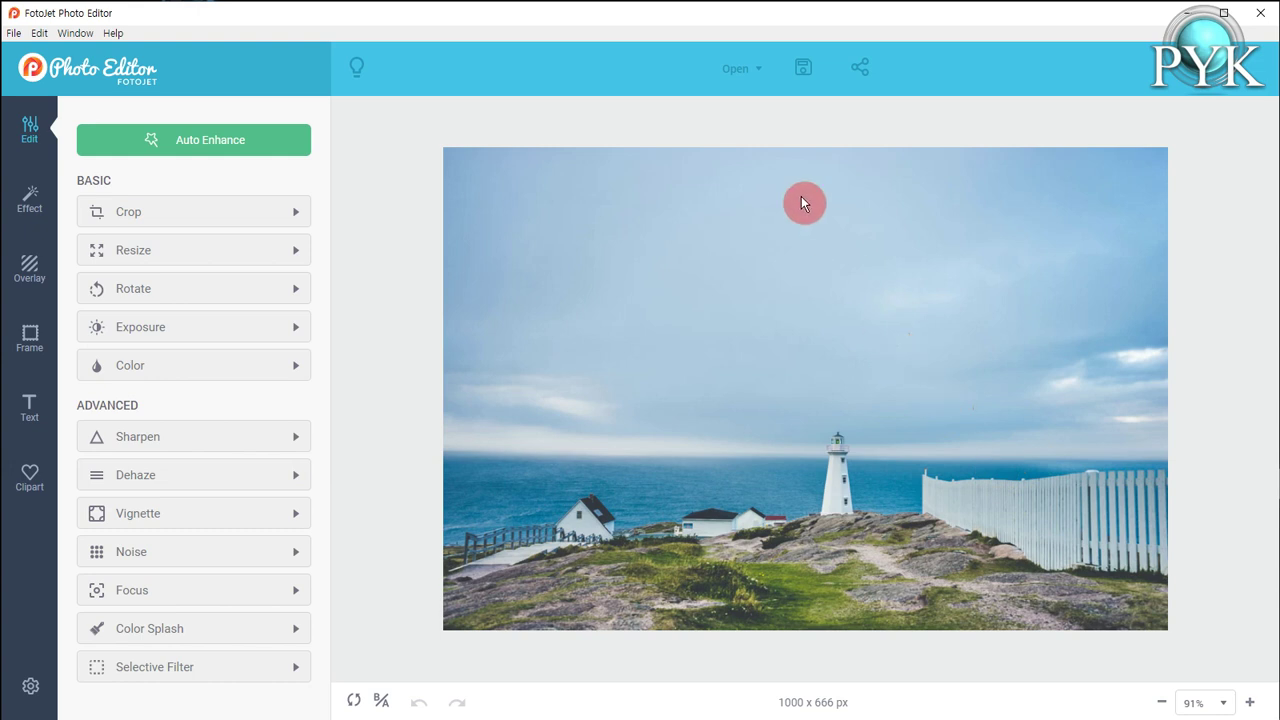
click(757, 77)
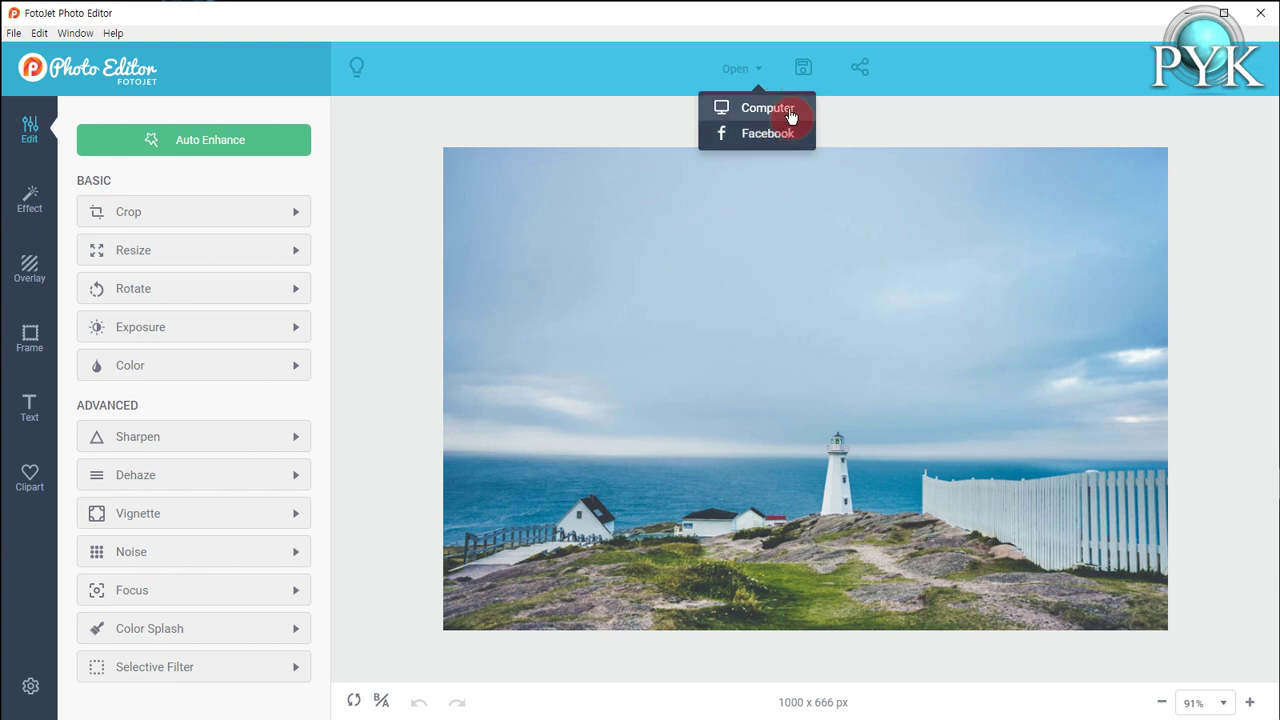
click(791, 112)
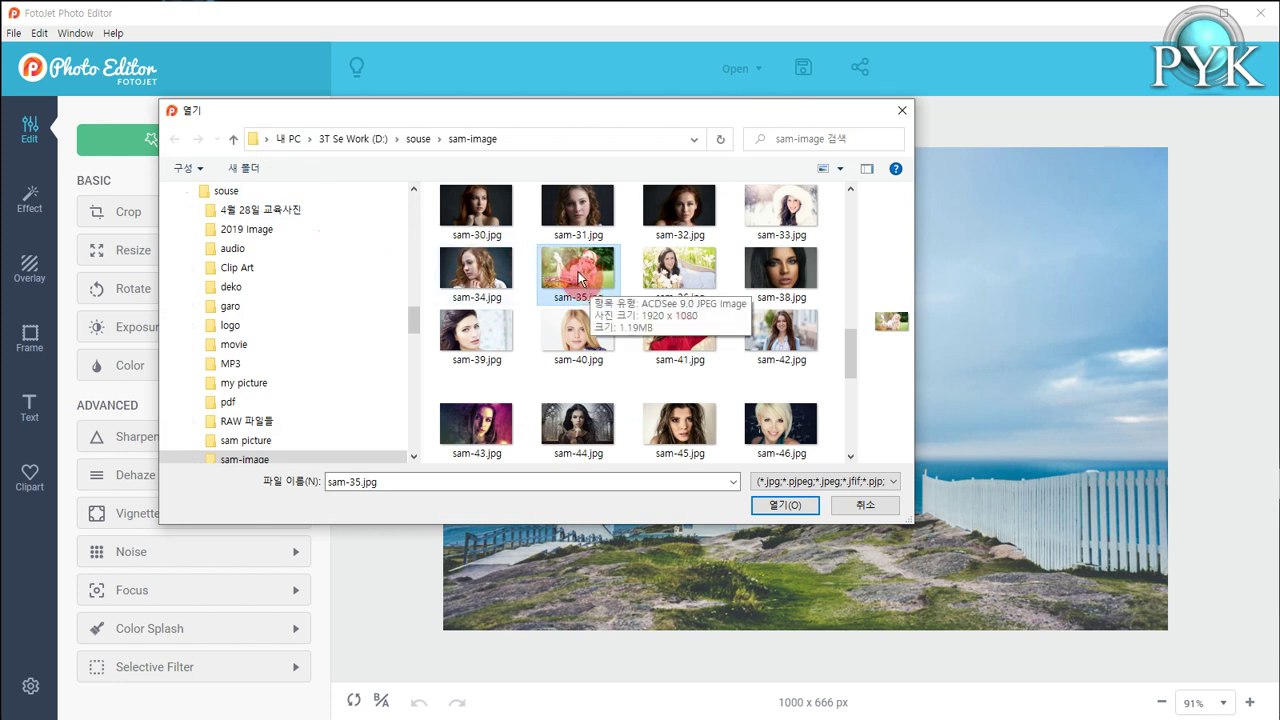
click(785, 505)
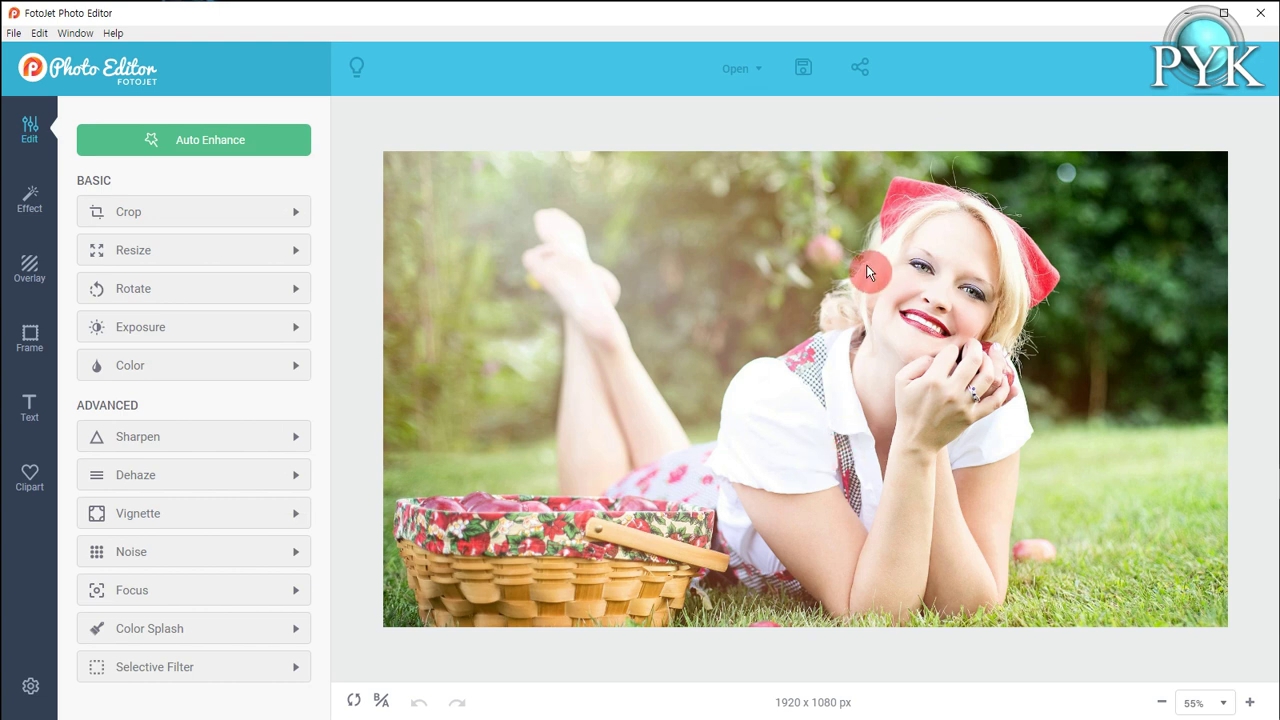
- Zoom the photo in to 75% and back out to 55% to inspect it
click(1254, 706)
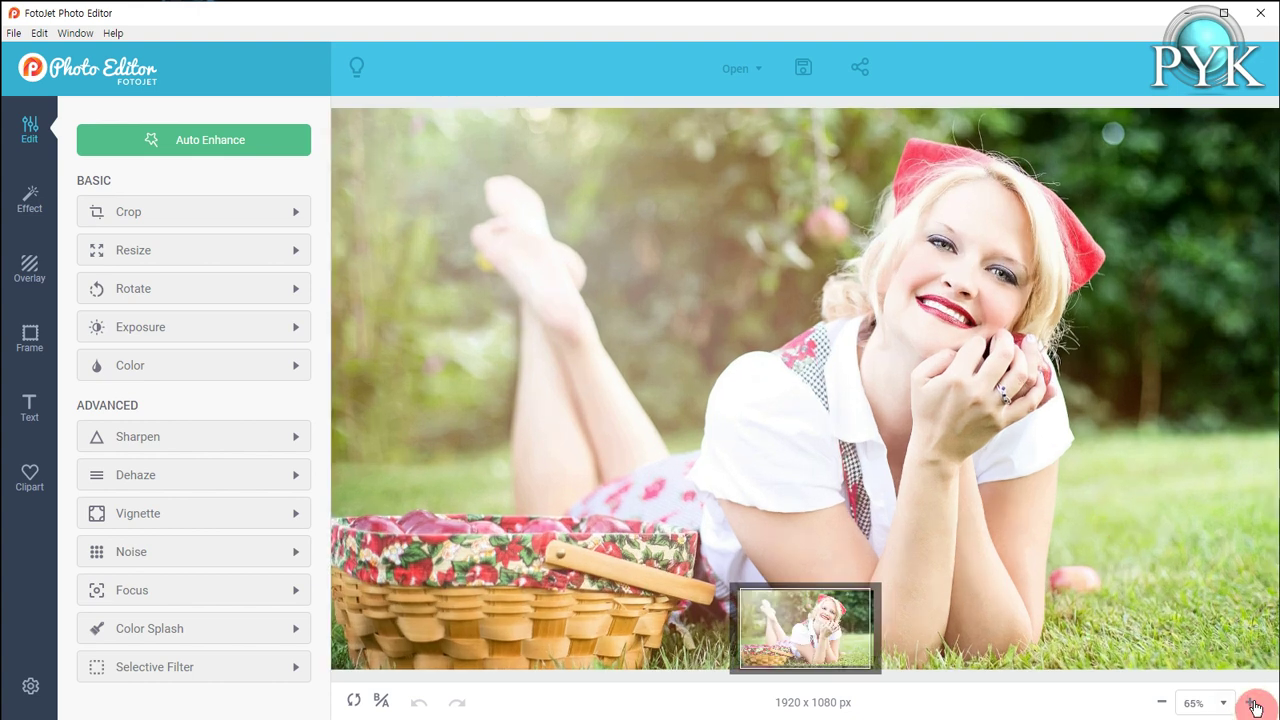
click(1254, 706)
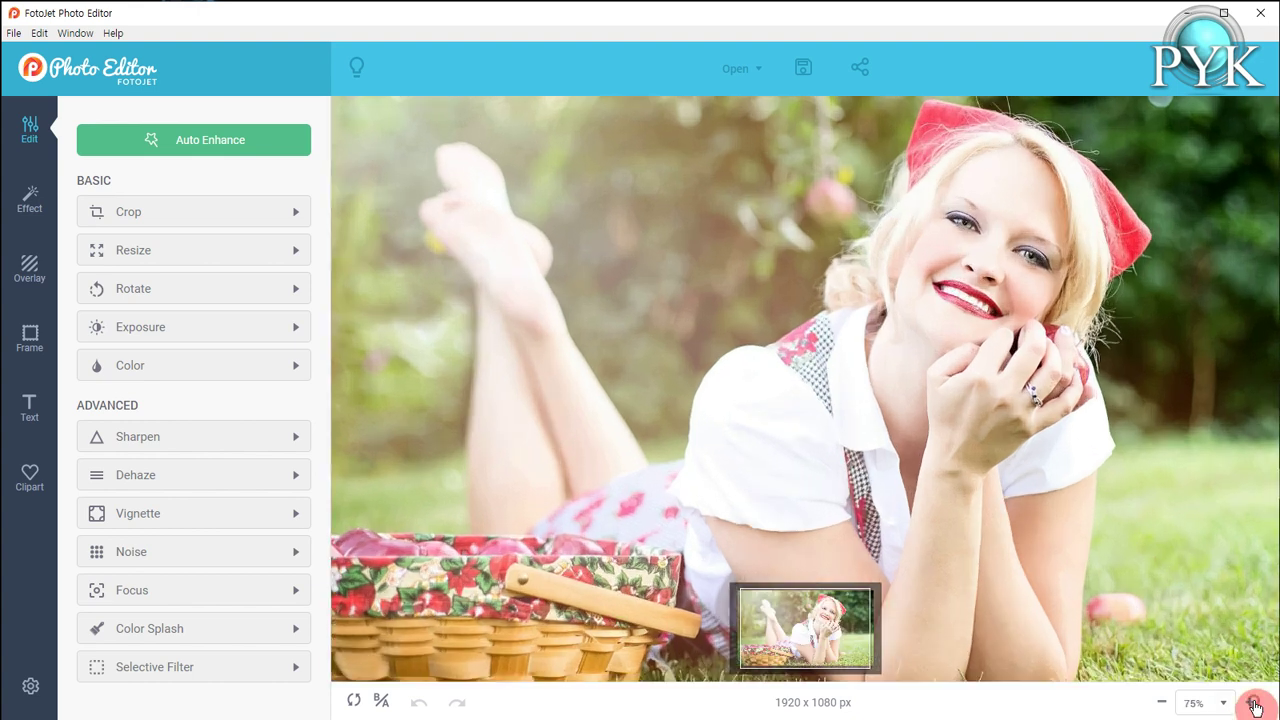
click(1165, 707)
click(1165, 707)
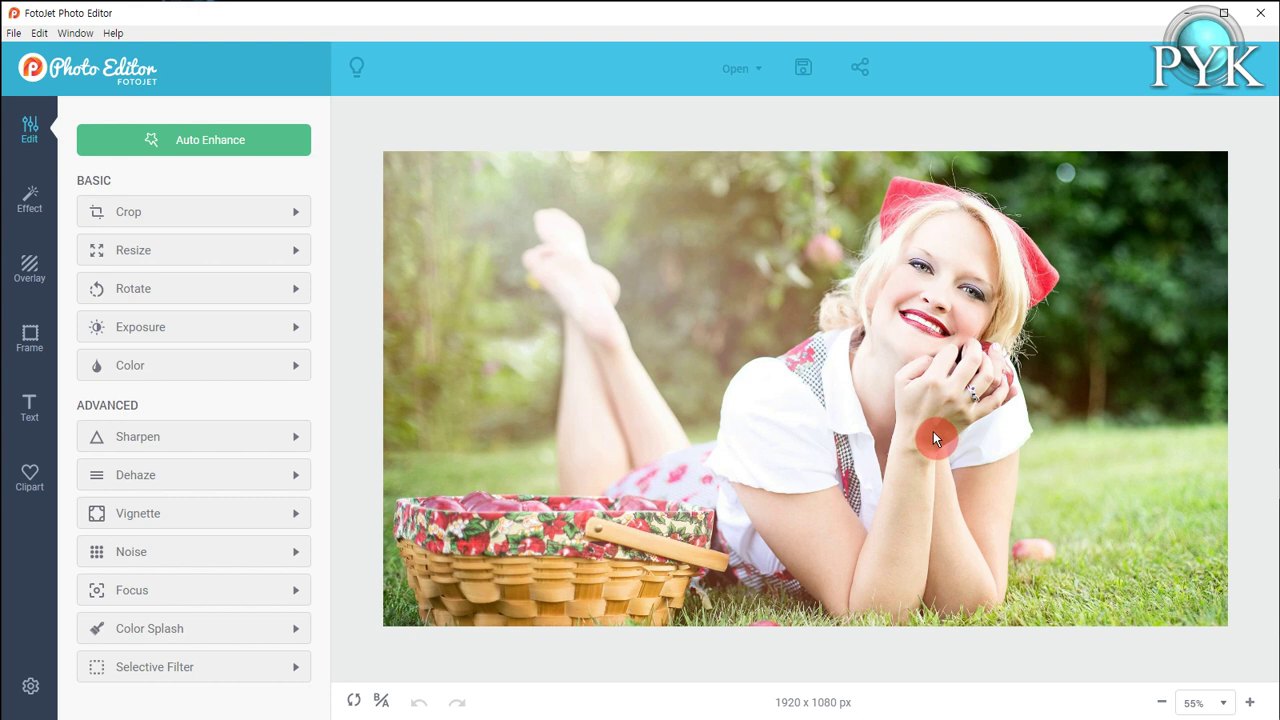
- Apply Auto Enhance to the photo and compare the result with the original
click(268, 152)
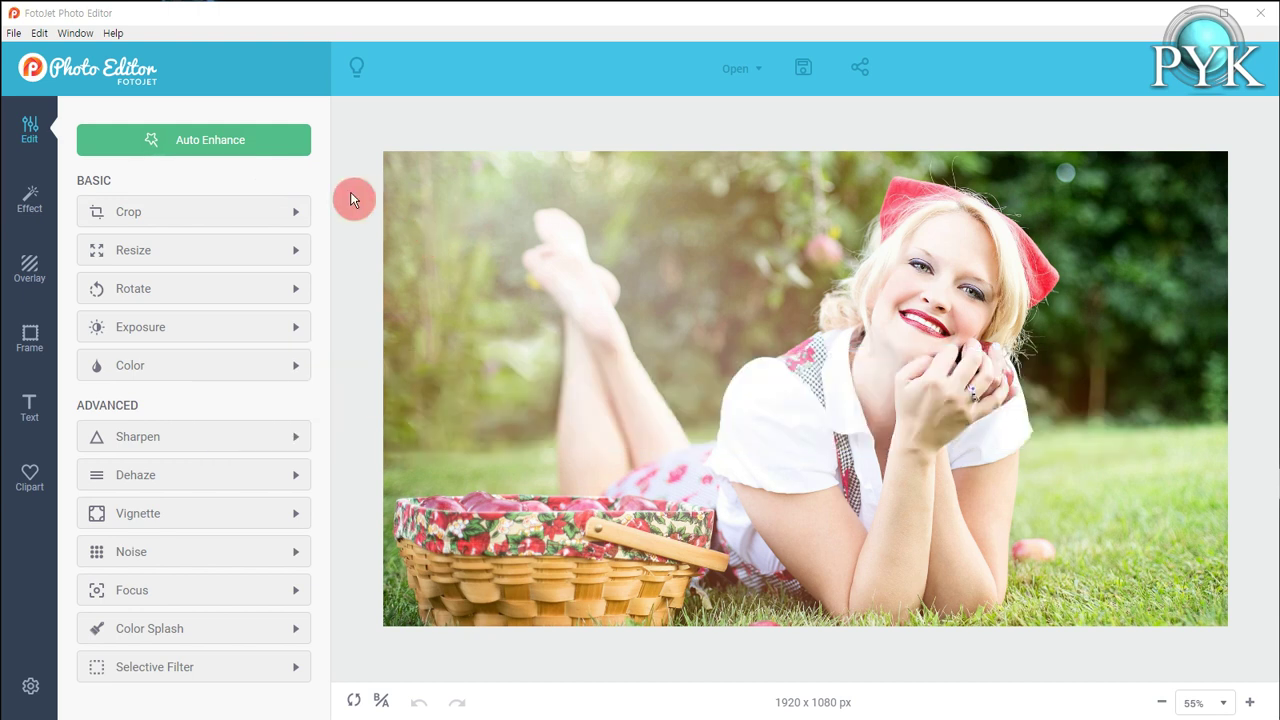
click(242, 148)
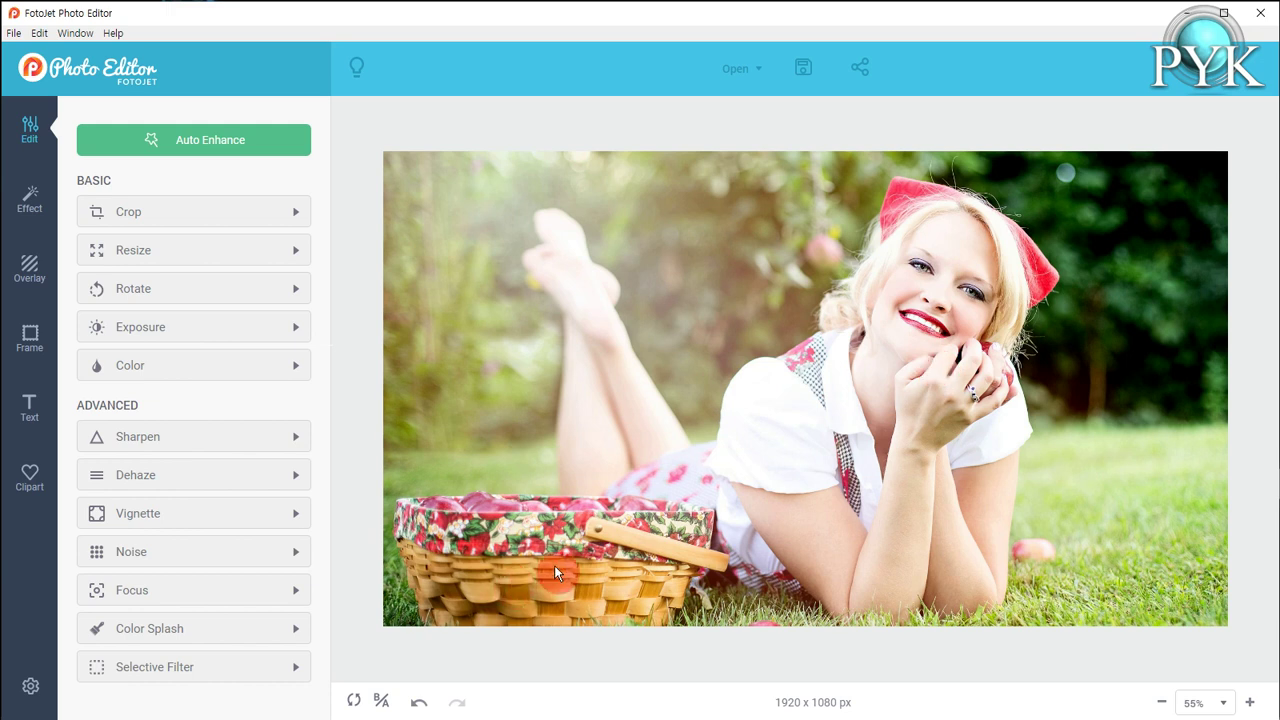
click(357, 705)
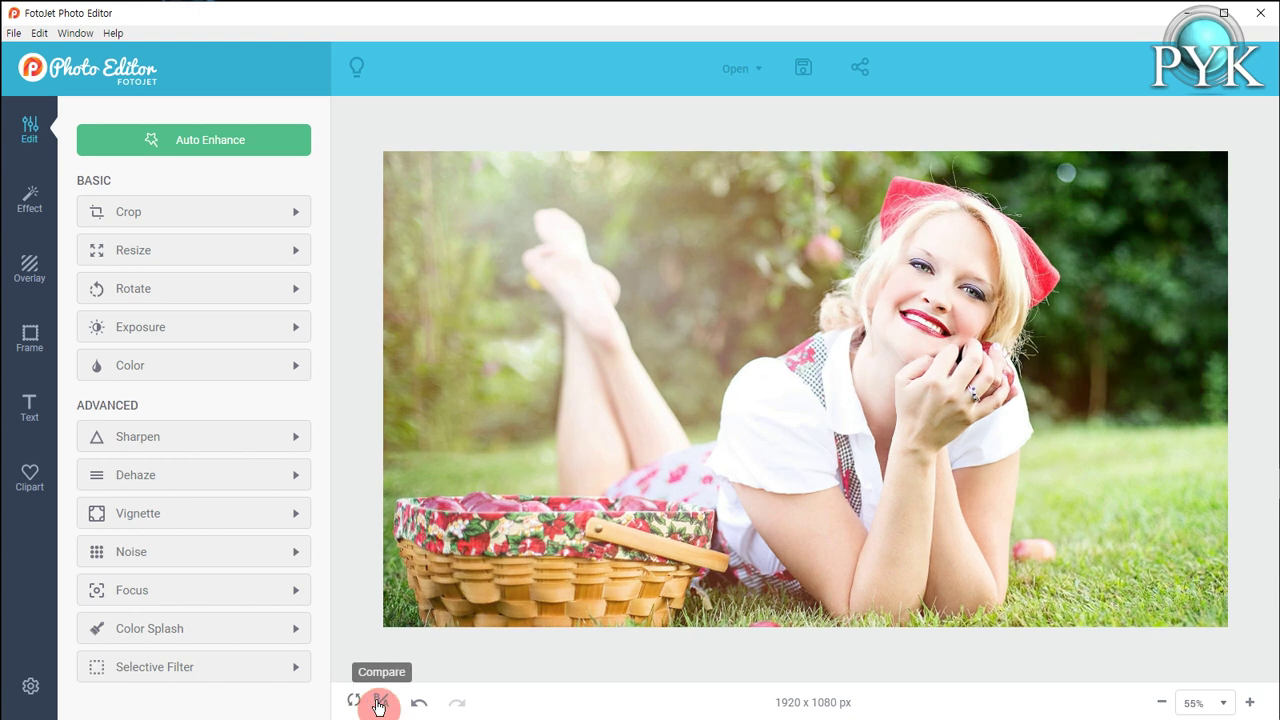
click(378, 705)
click(378, 705)
click(378, 705)
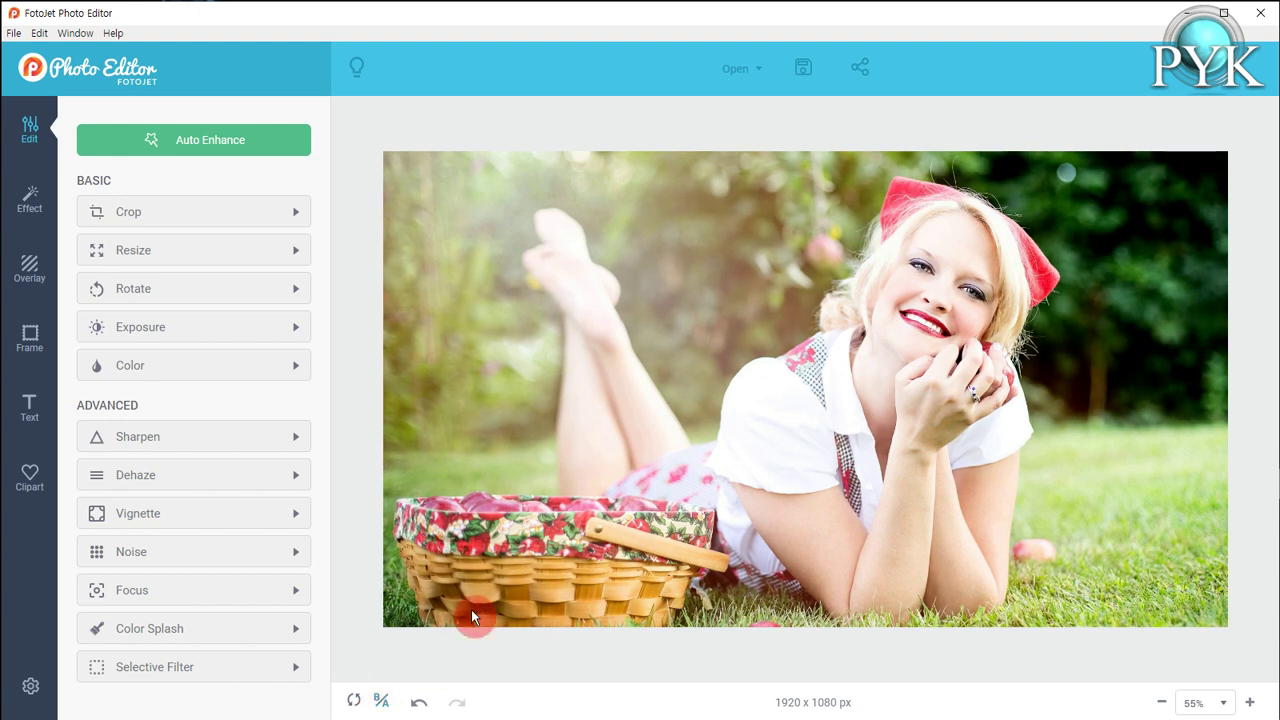
- Undo the Auto Enhance and apply it to the photo again
click(418, 706)
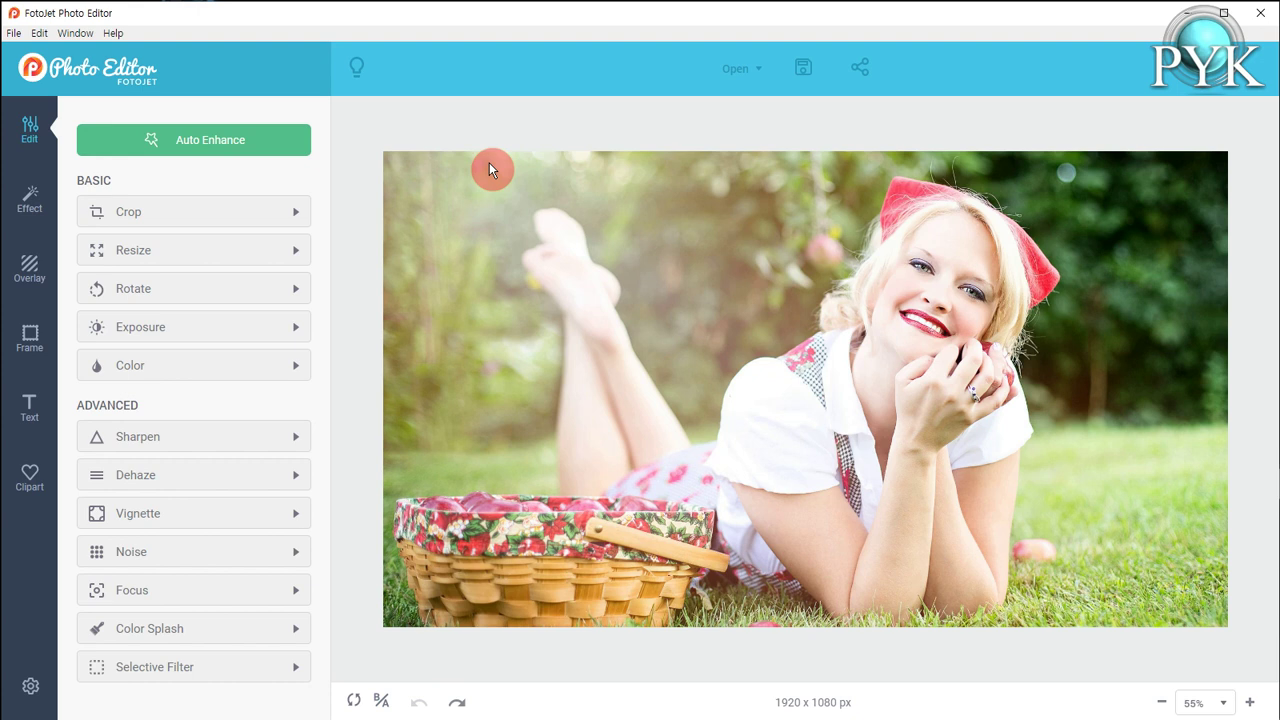
click(266, 141)
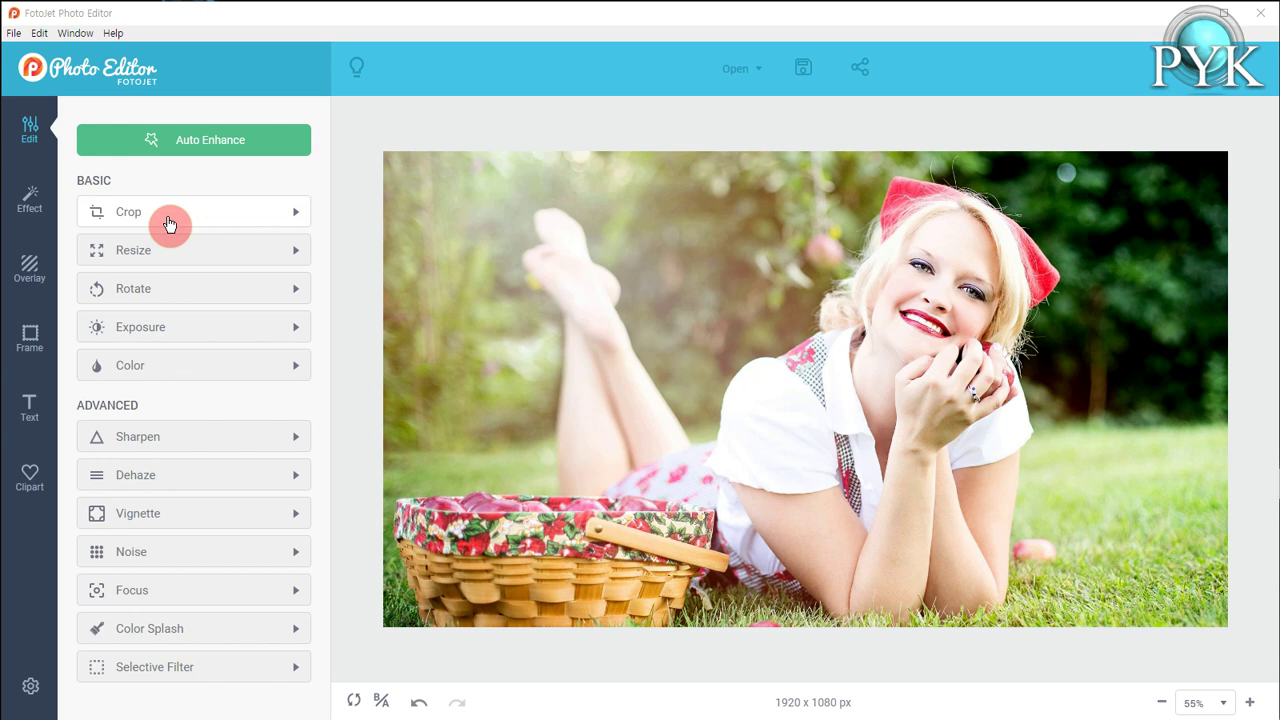
- Try cropping the photo with the 16 x 9 preset to about 1457 x 819 px around the woman, and undo the crop
click(298, 218)
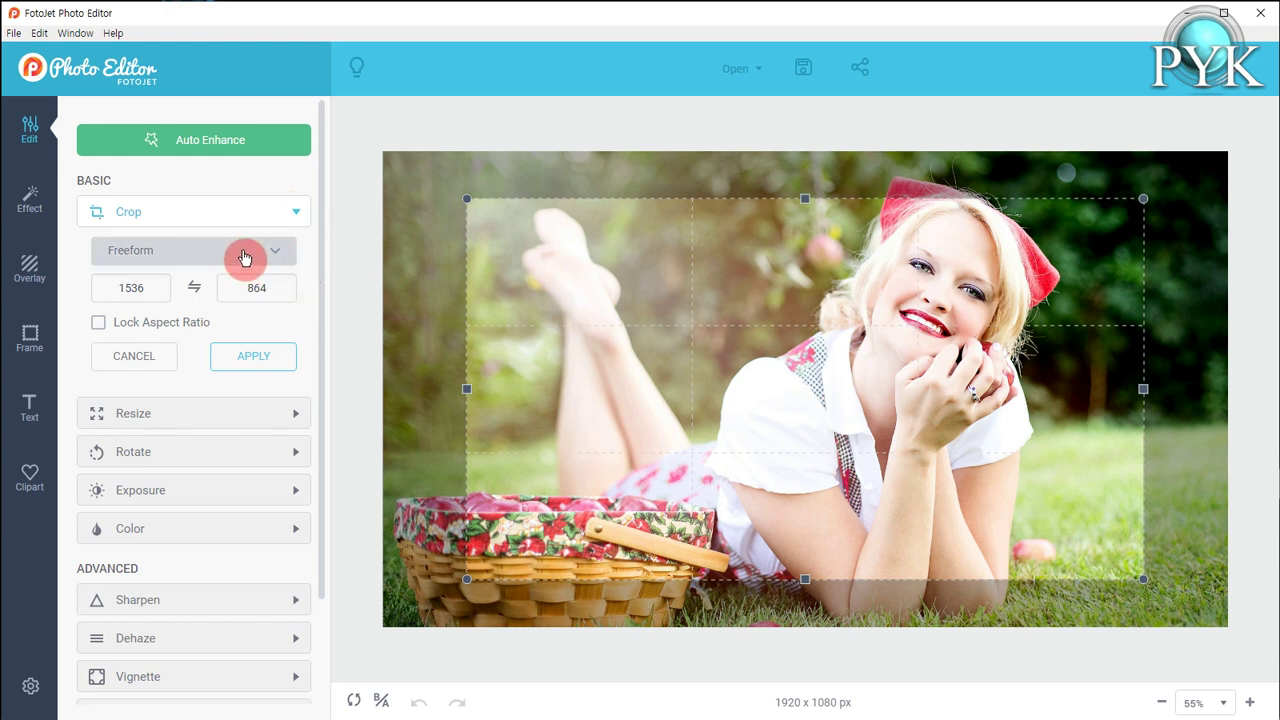
click(272, 251)
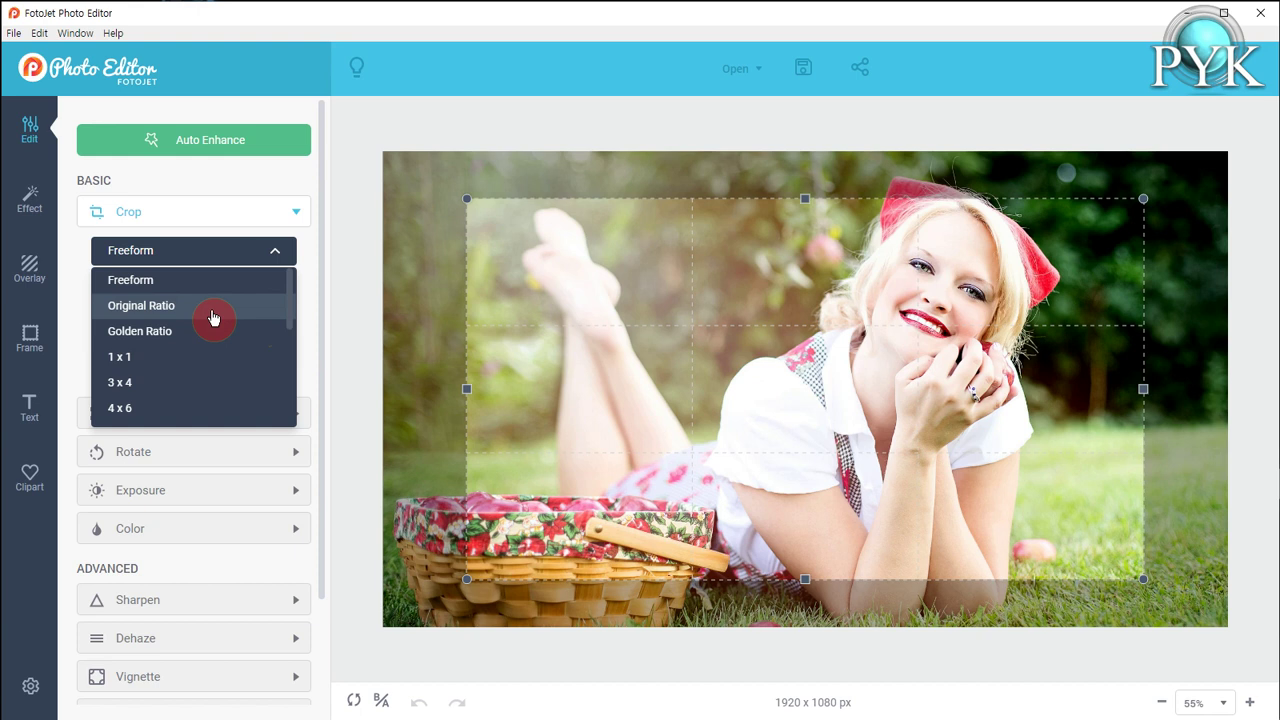
drag(289, 317, 294, 383)
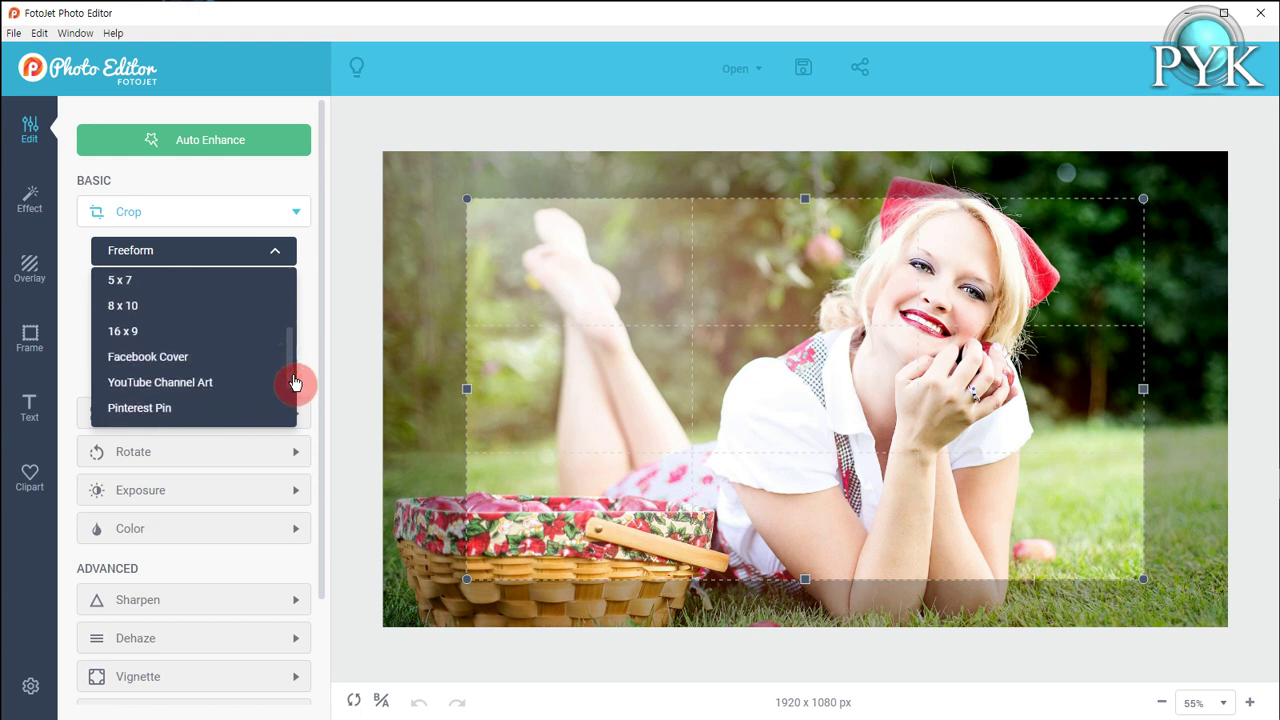
click(152, 338)
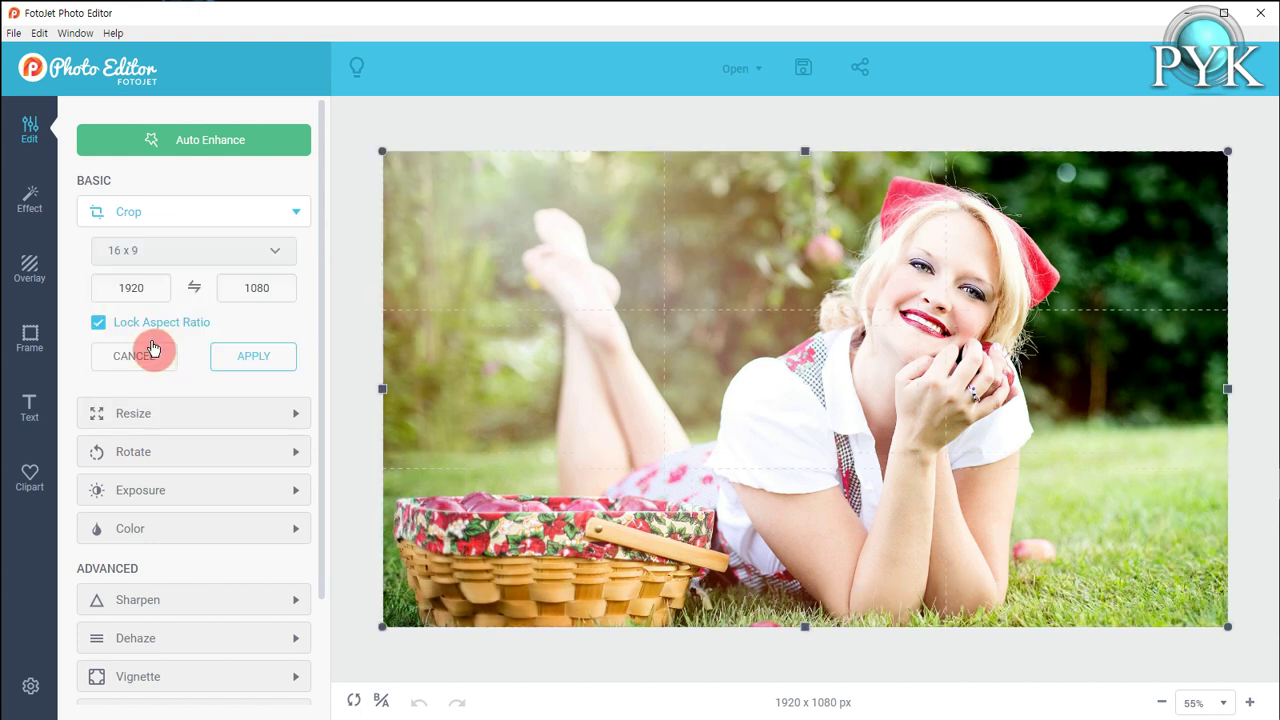
drag(379, 155, 586, 334)
drag(775, 465, 734, 386)
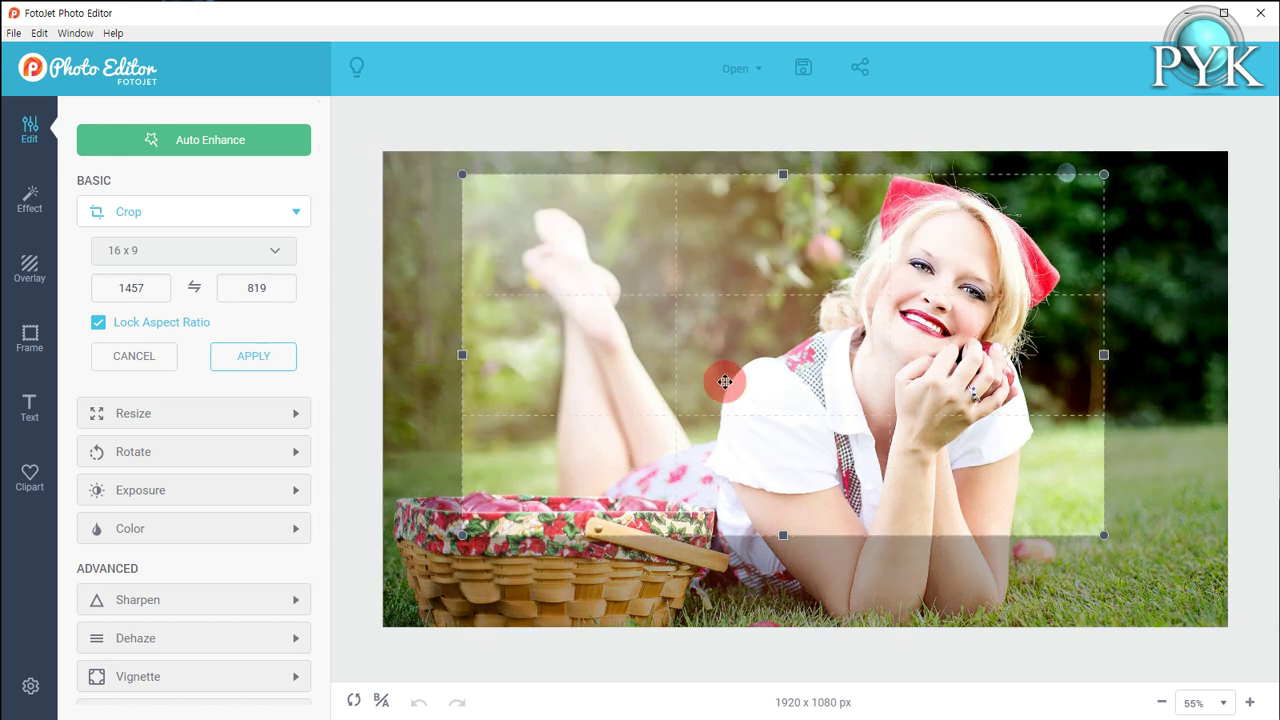
click(274, 360)
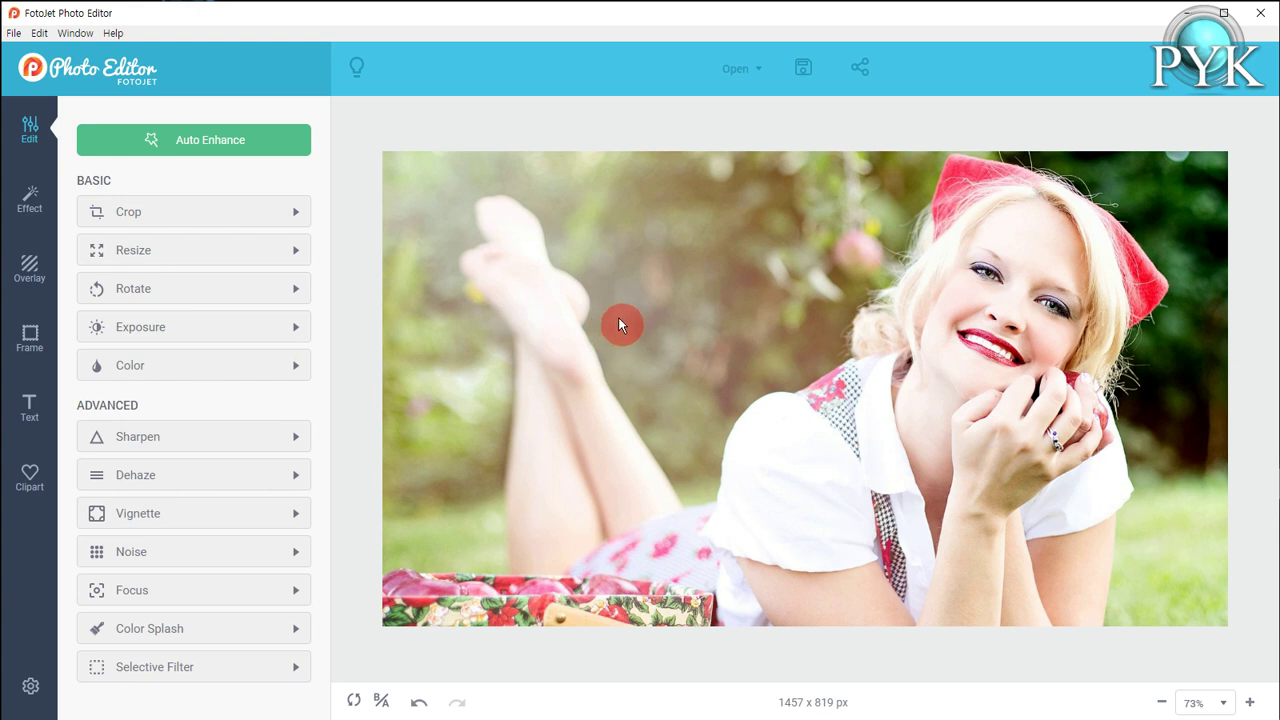
click(426, 706)
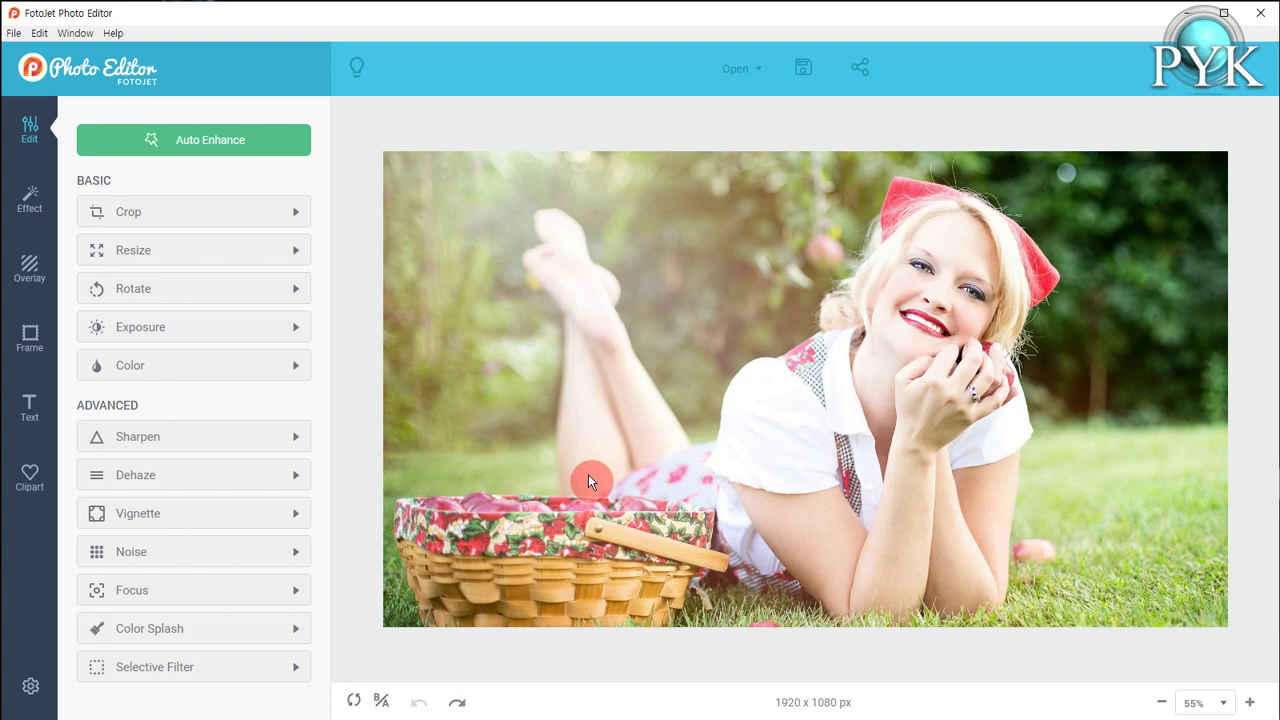
- Try a resize width of 1600 px with locked proportions, and set the height to 1080 px
click(295, 259)
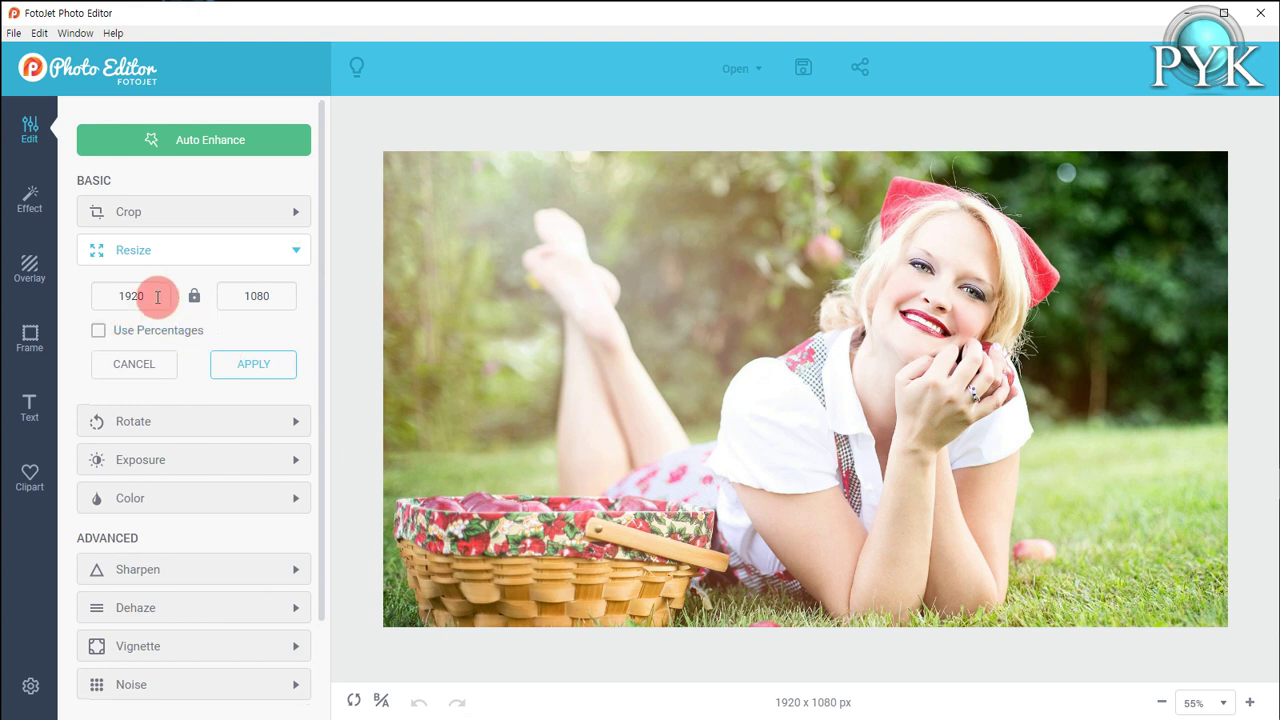
drag(157, 297, 104, 292)
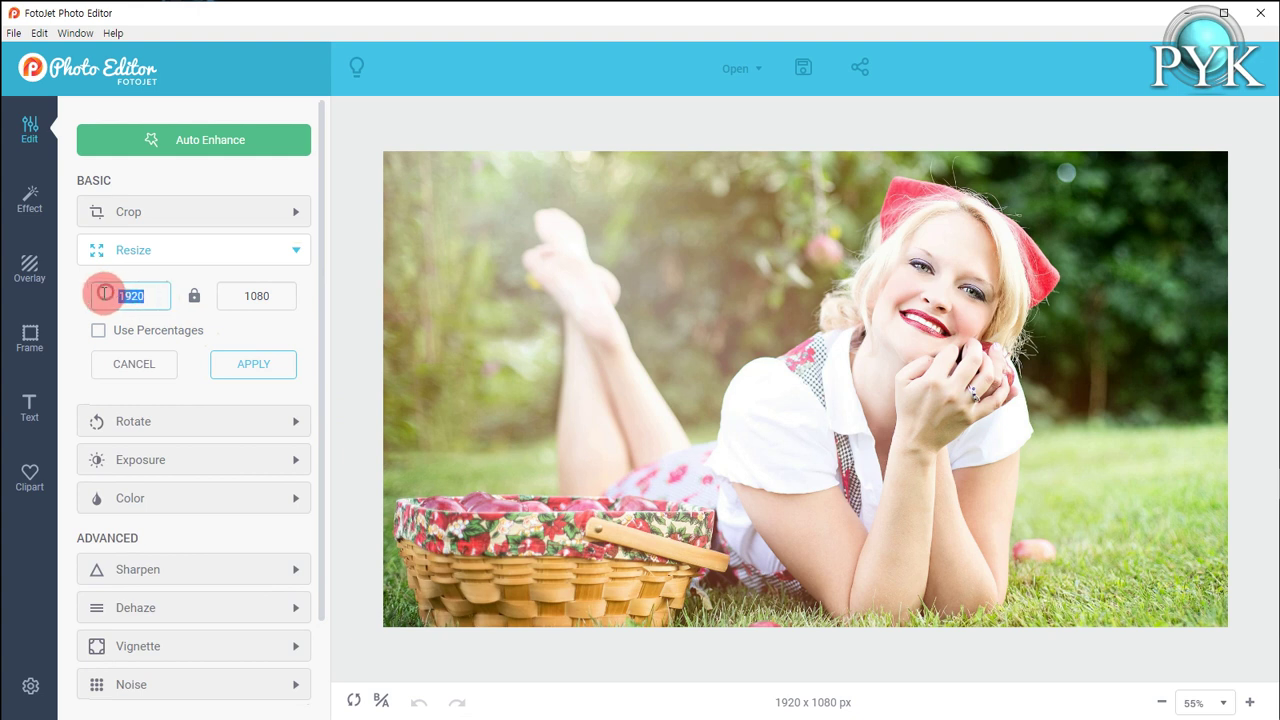
text(1600)
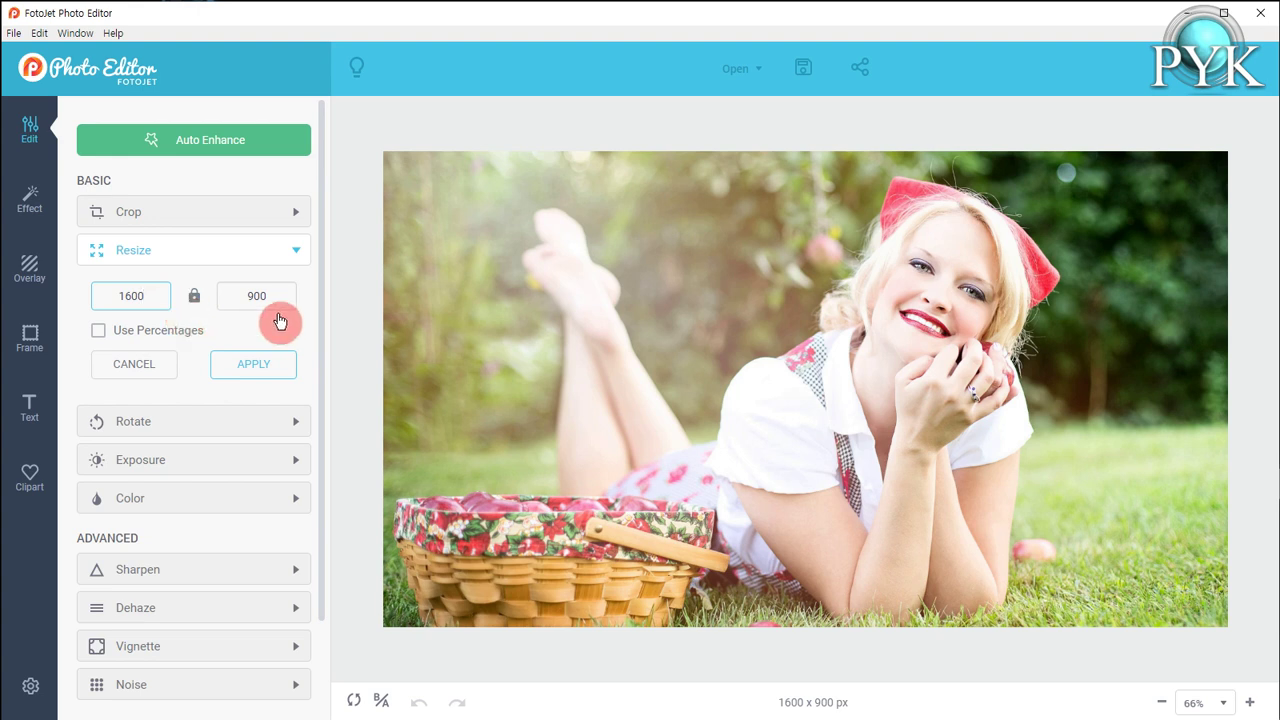
drag(274, 296, 241, 296)
text(1)
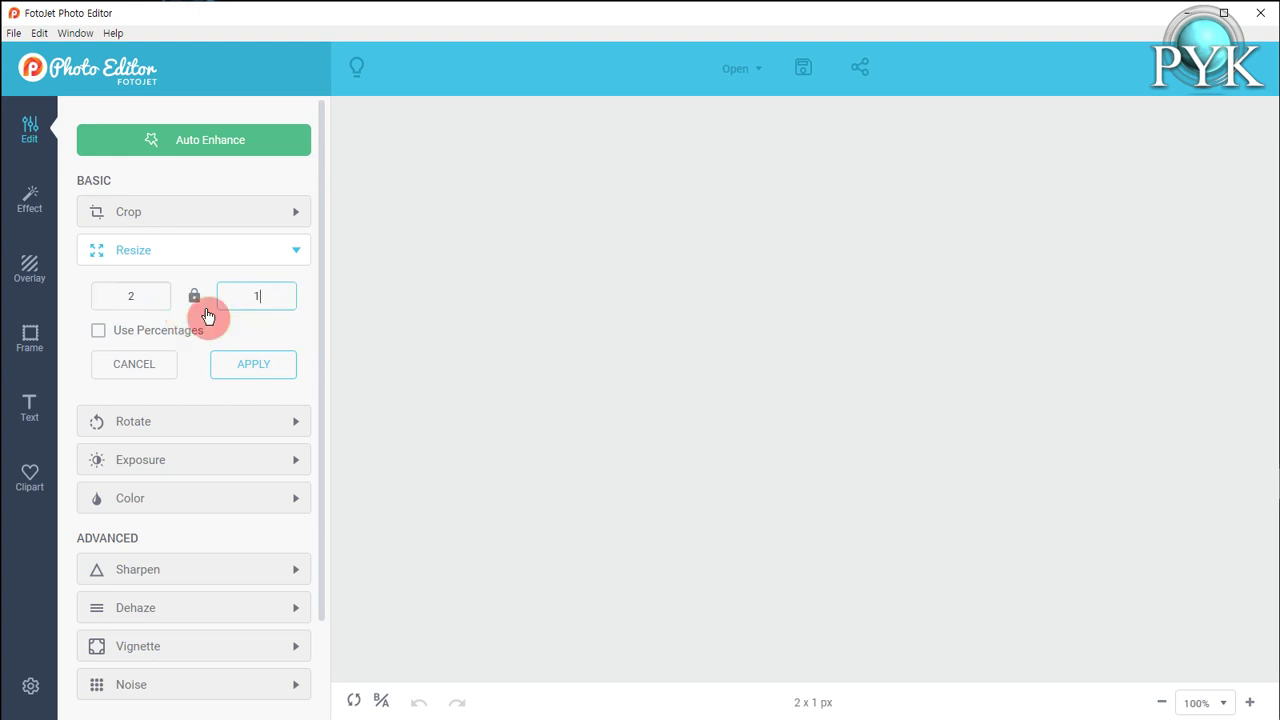
text(080)
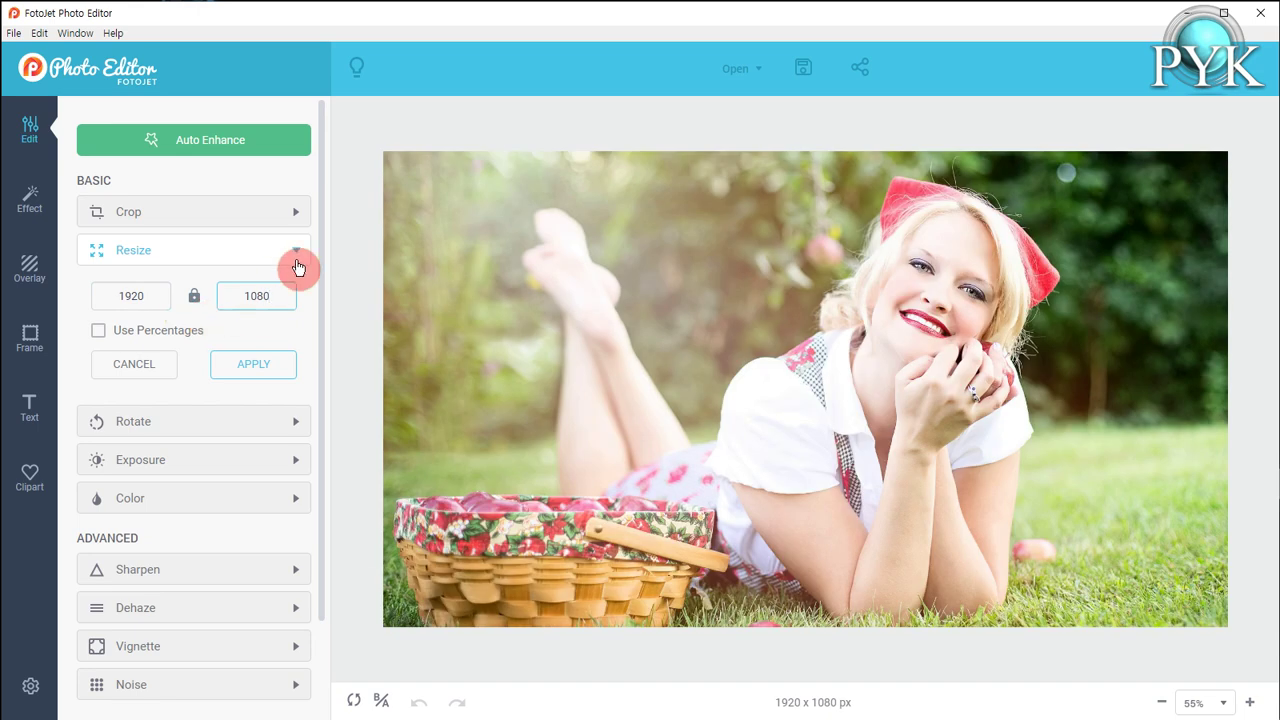
click(117, 303)
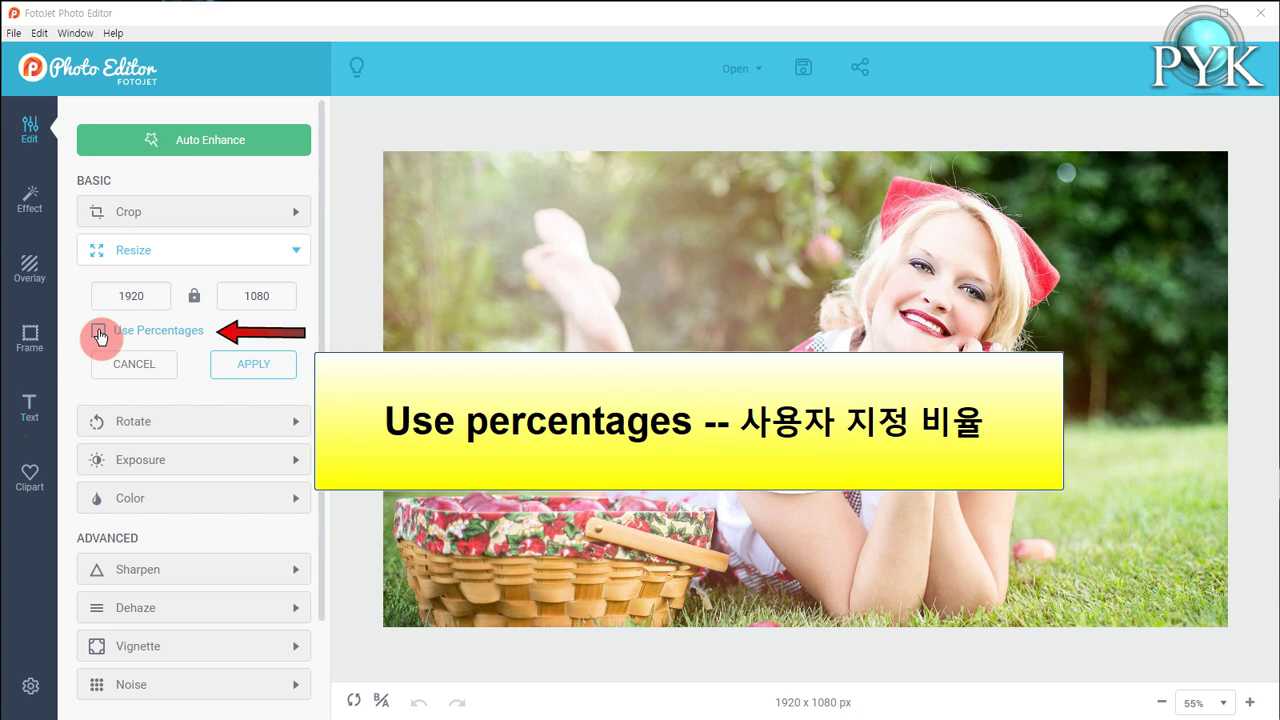
- Switch the resize to percentages and try scaling the photo to 70% and 90%
click(100, 336)
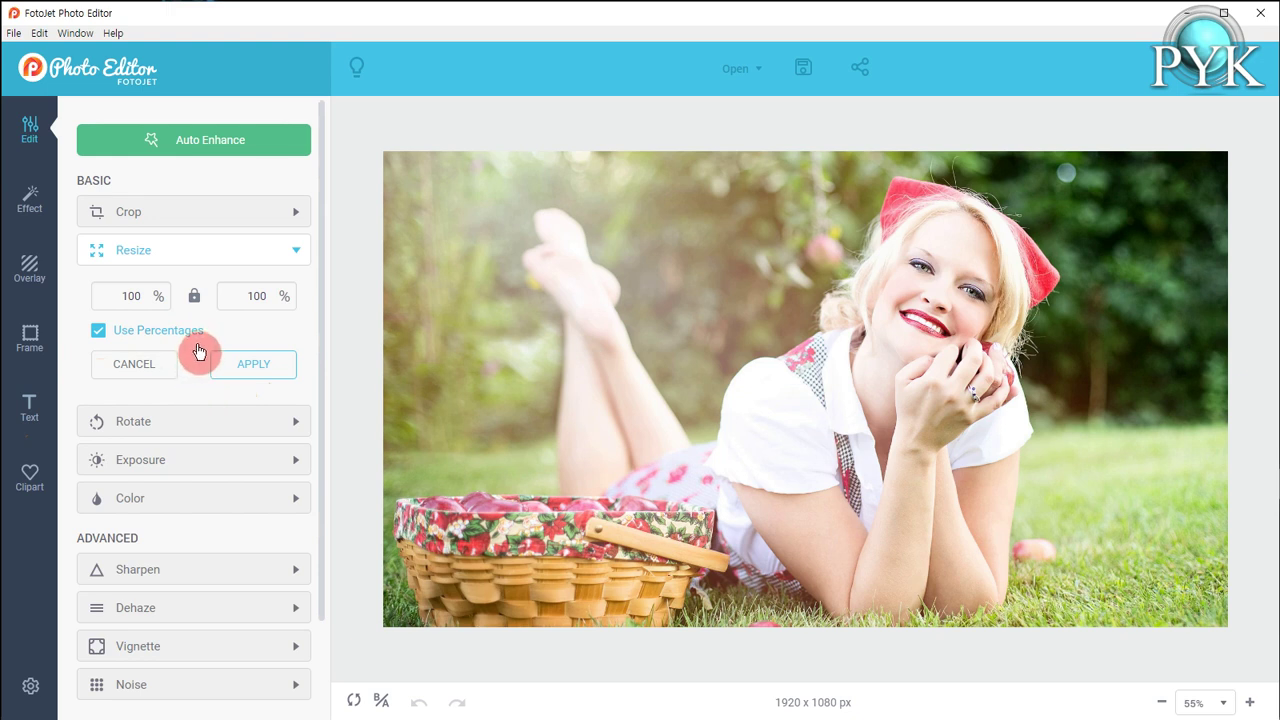
drag(114, 288, 149, 307)
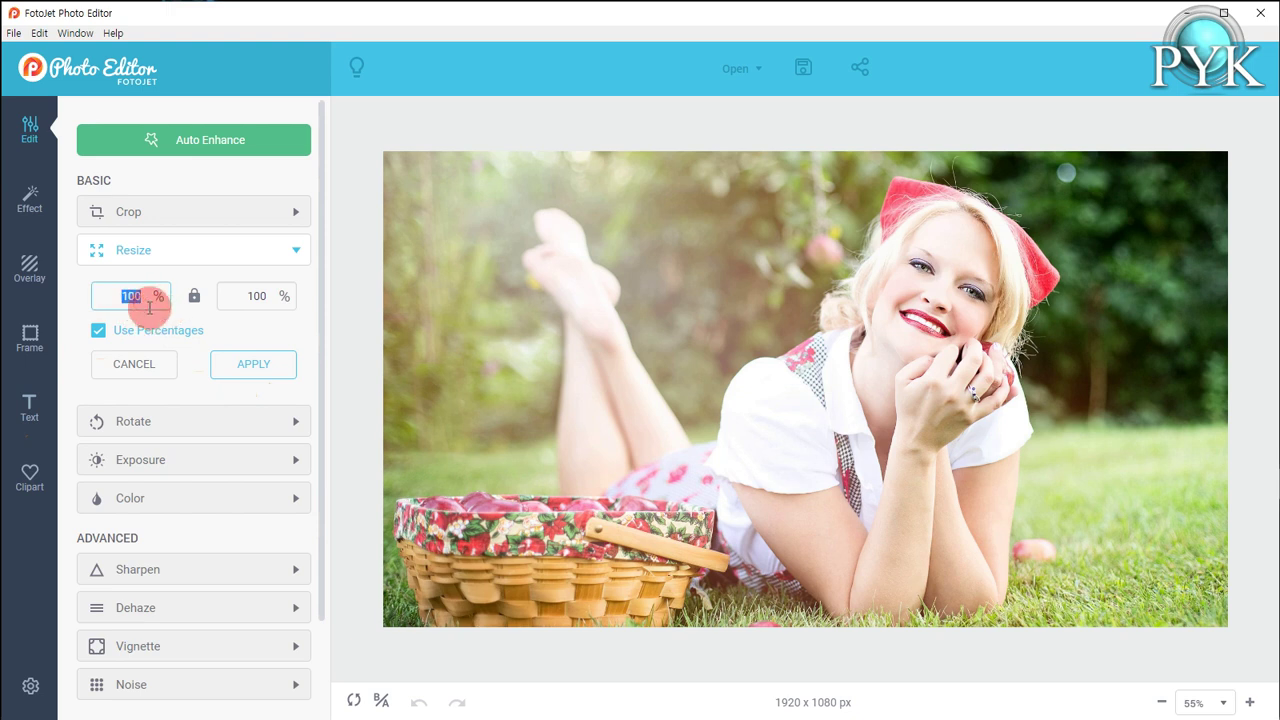
text(70)
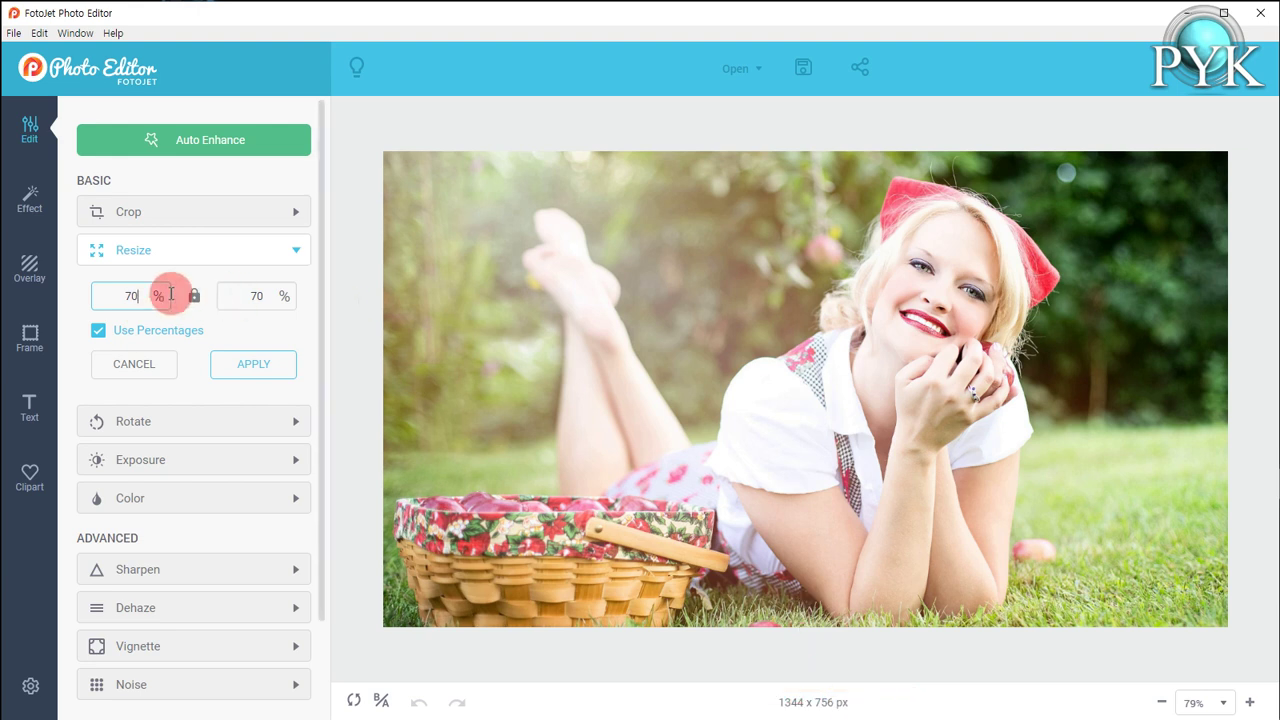
double_click(132, 296)
text(90)
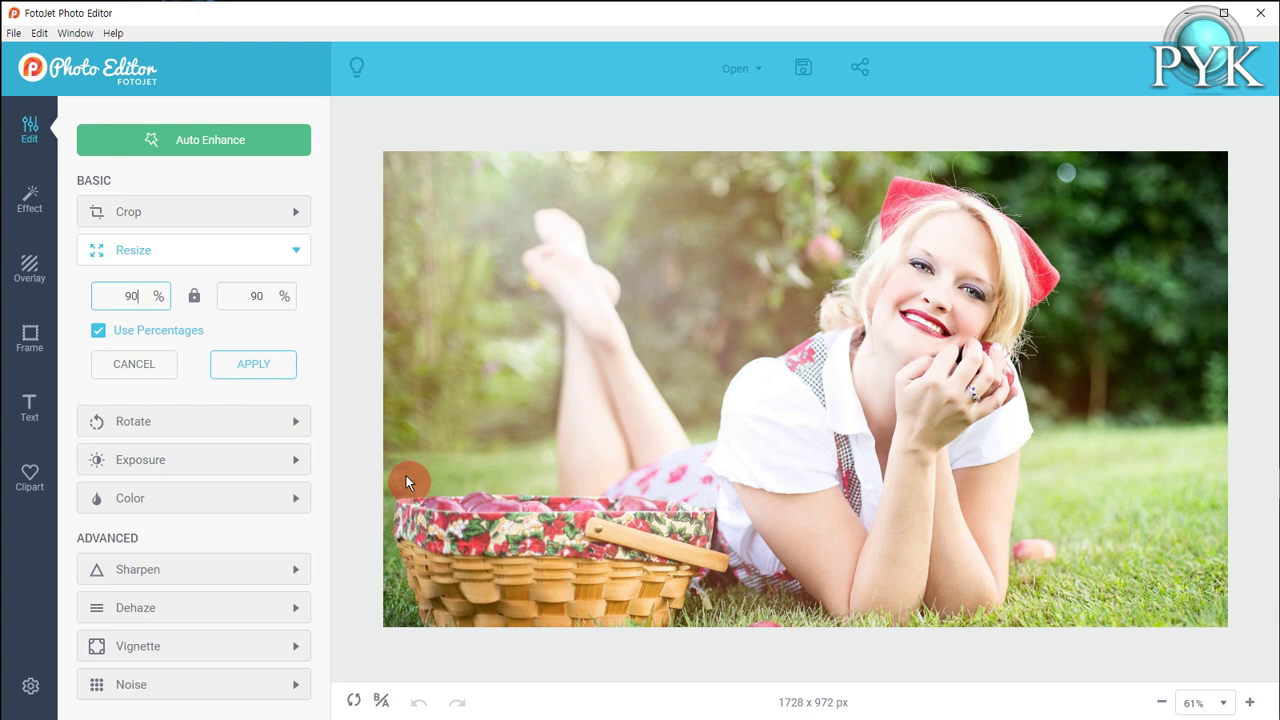
- Set the resize scale to 100%, turn off percentages and close the resize settings without applying
double_click(131, 295)
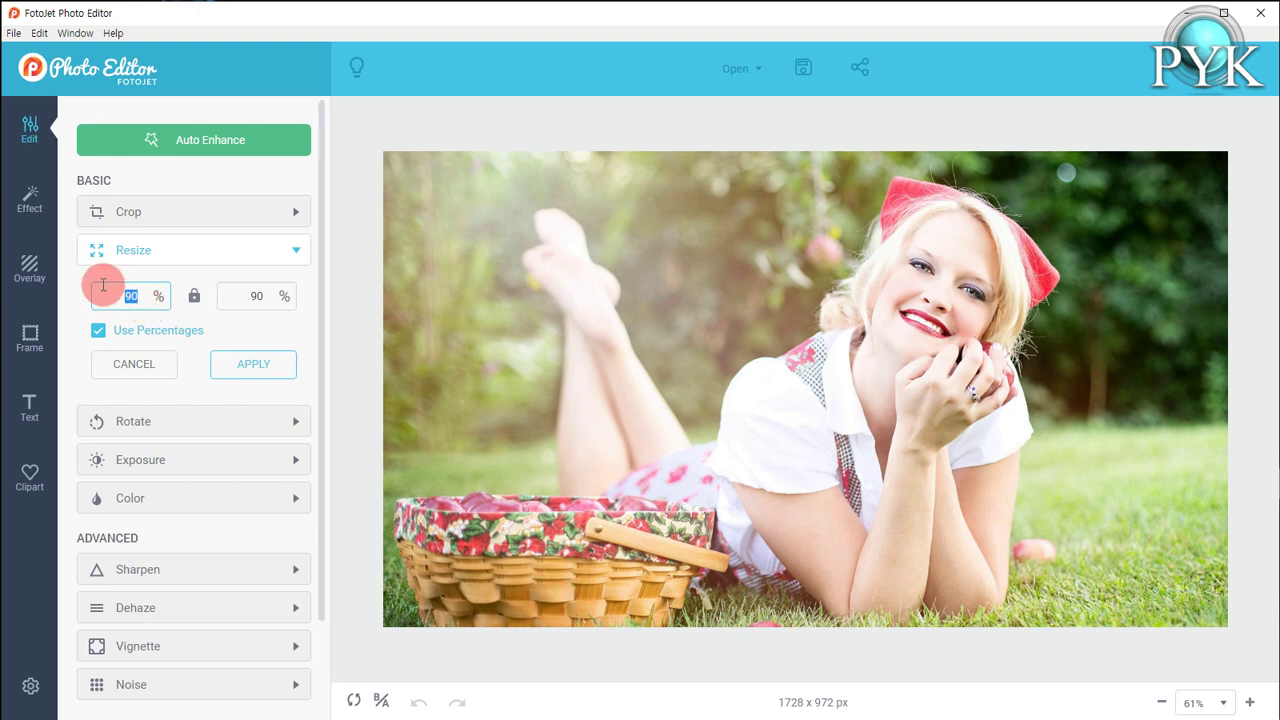
text(100)
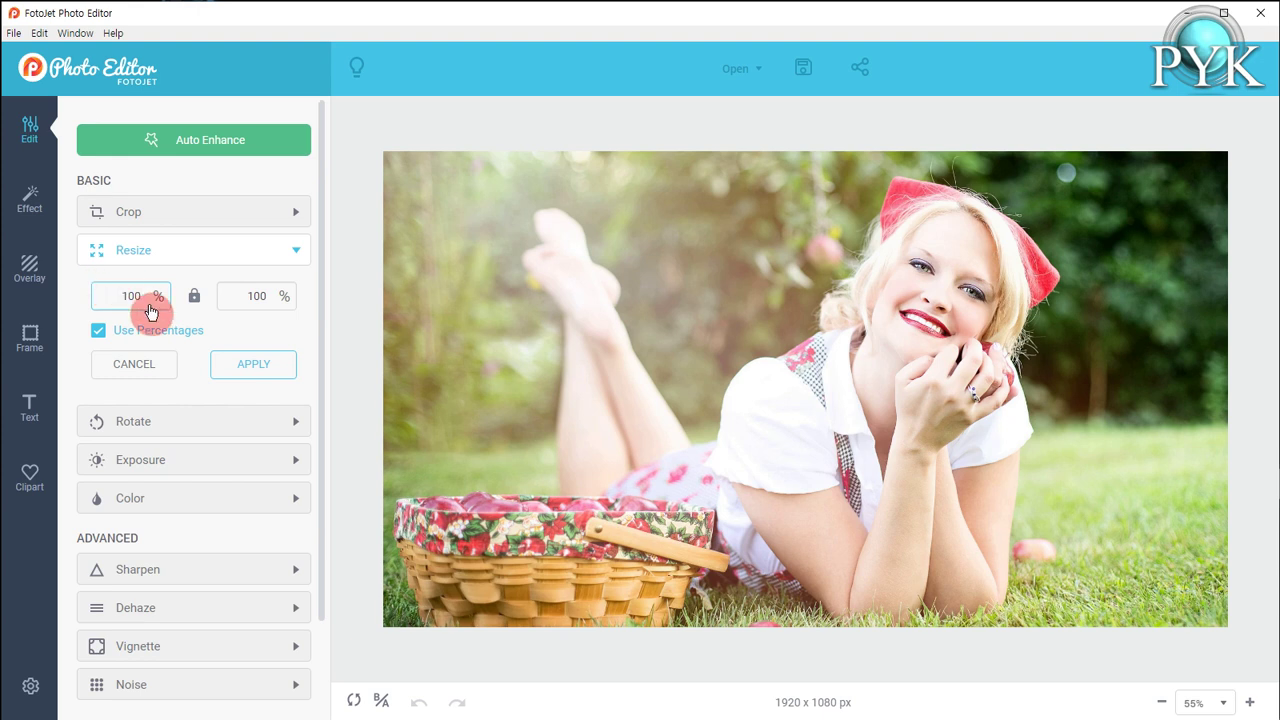
click(101, 334)
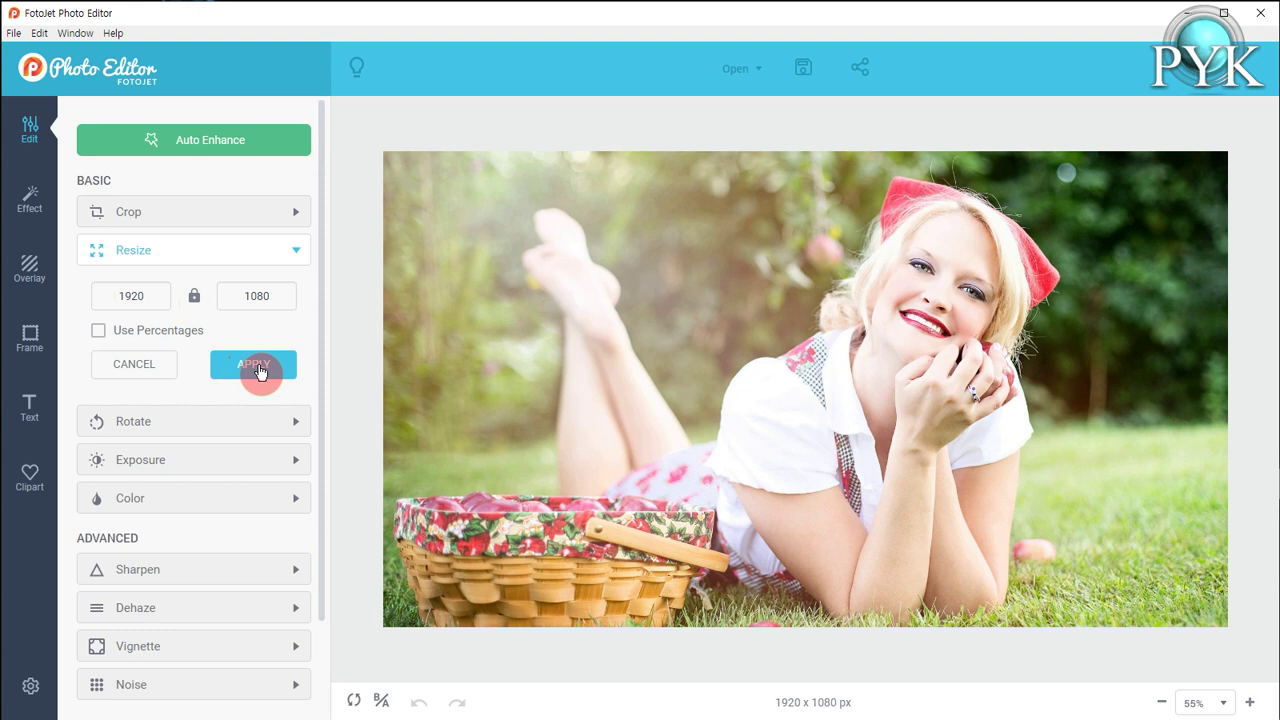
click(300, 257)
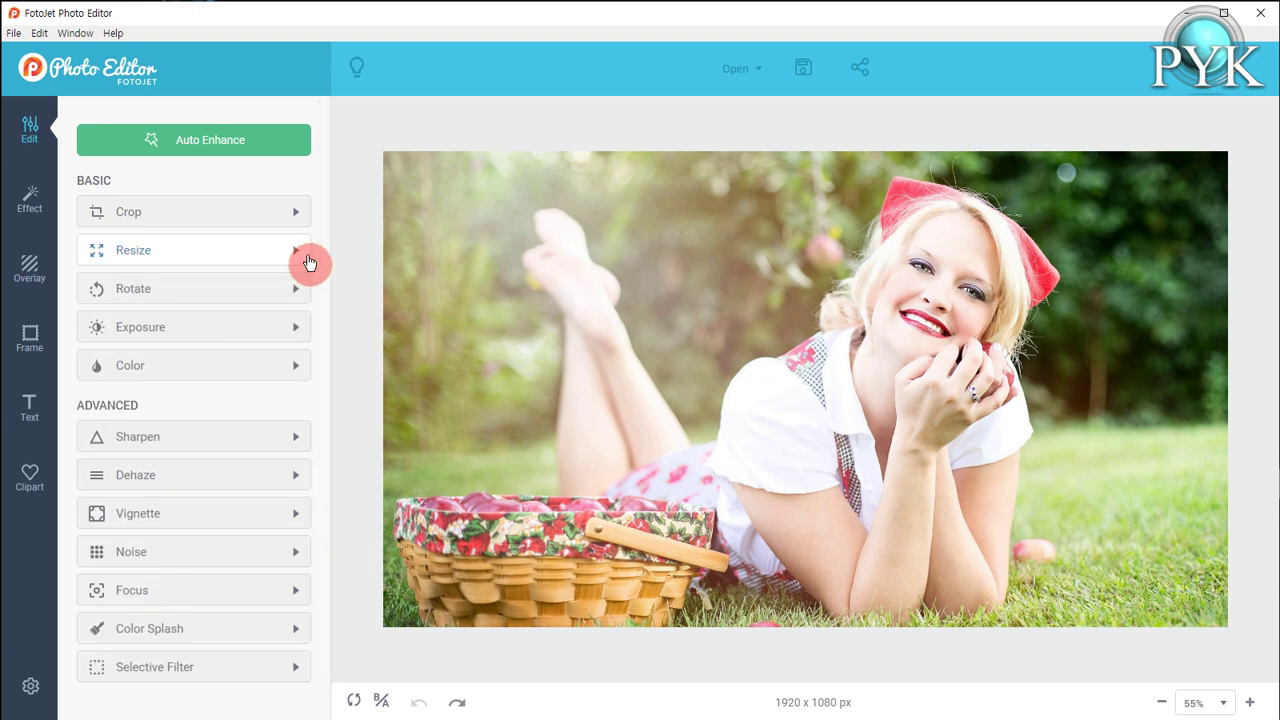
- Try rotating the photo to the left in quarter turns until it is upright again
click(298, 296)
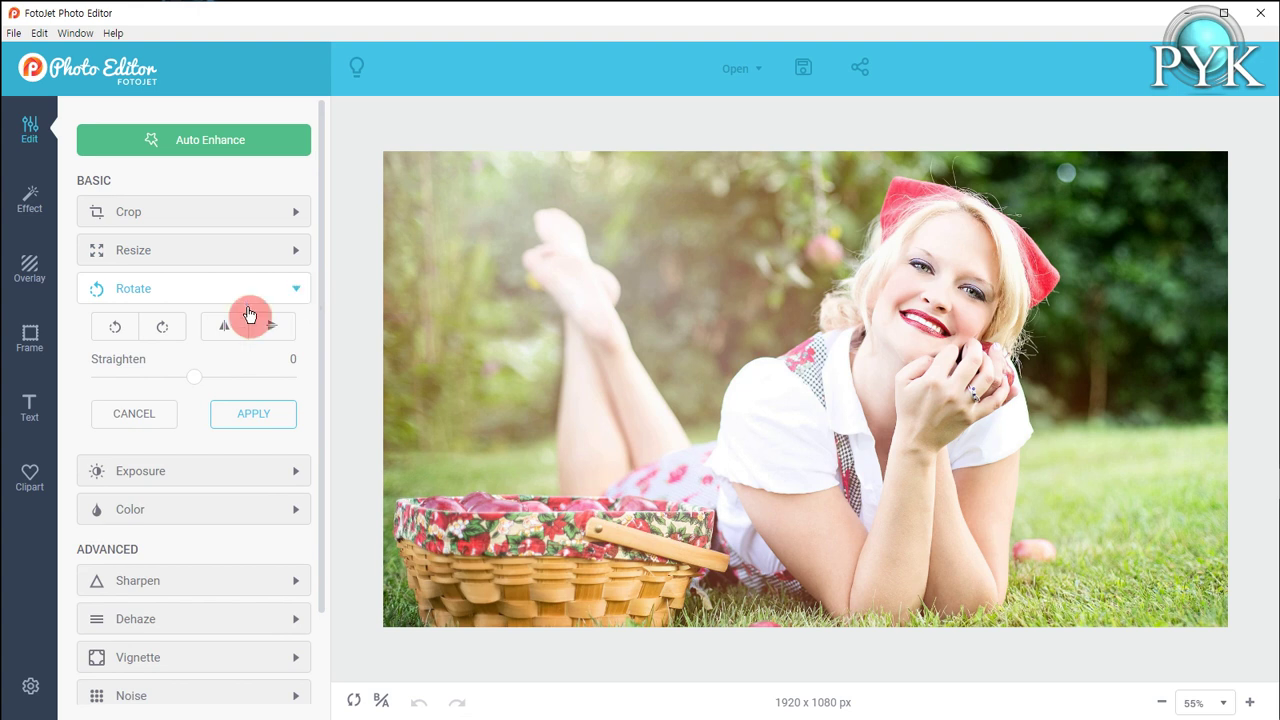
click(122, 332)
click(122, 332)
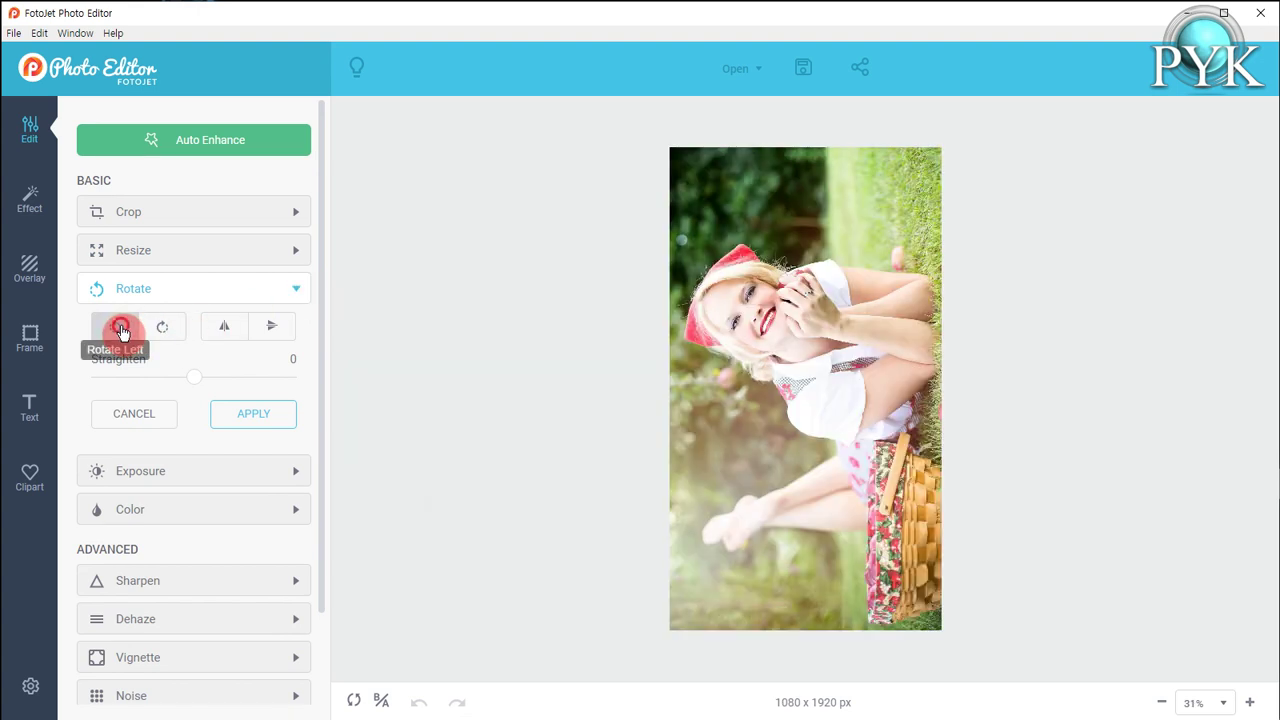
click(120, 331)
click(120, 331)
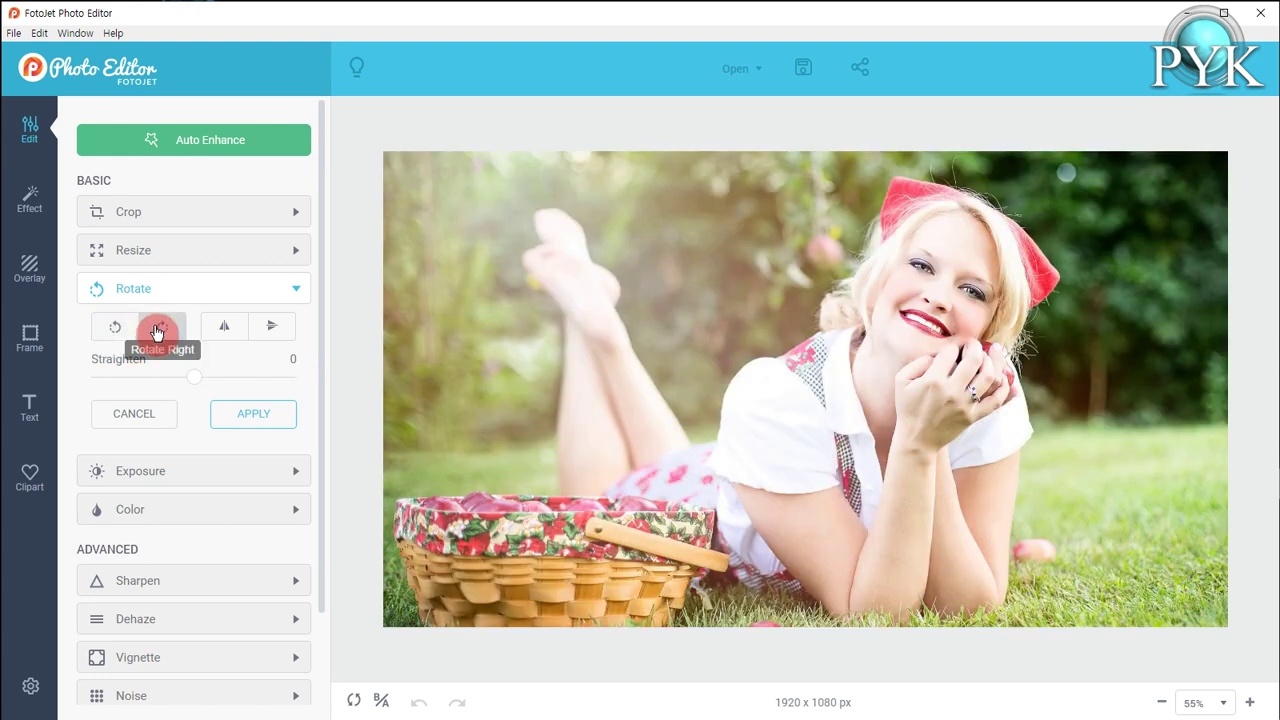
- Try rotating the photo to the right through four quarter turns, back to its upright orientation
click(157, 332)
click(157, 332)
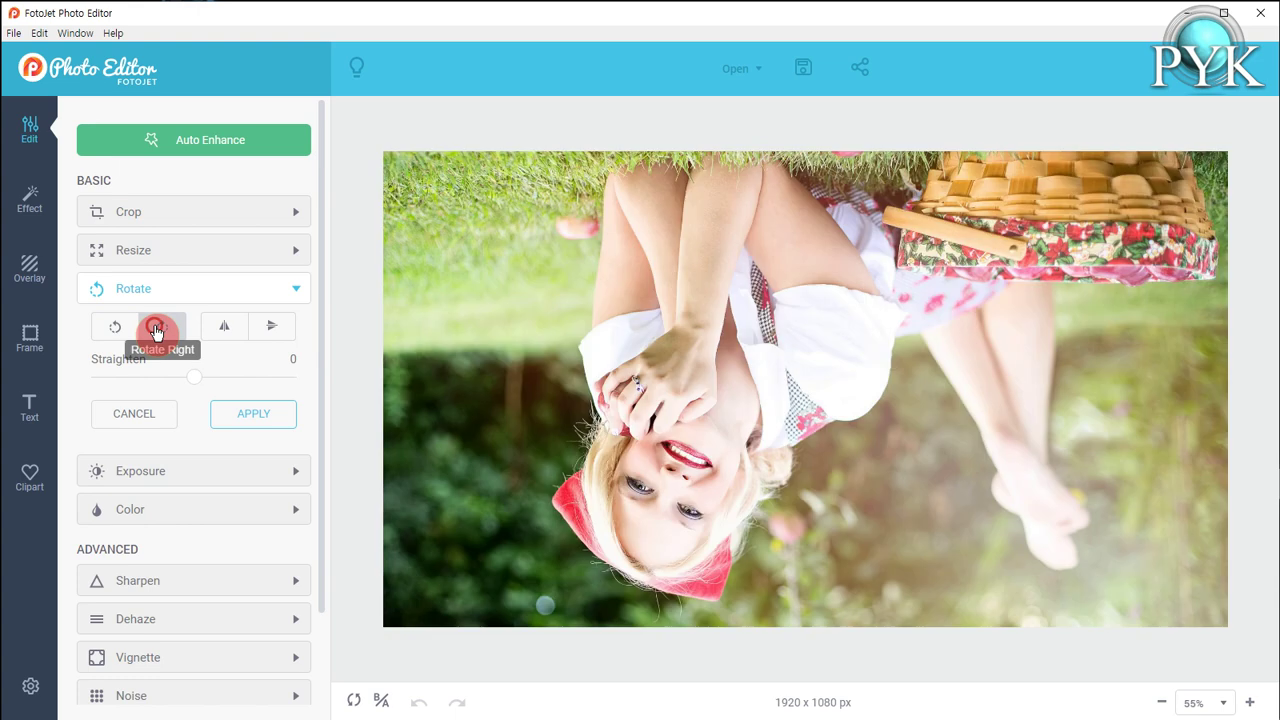
click(157, 332)
click(157, 332)
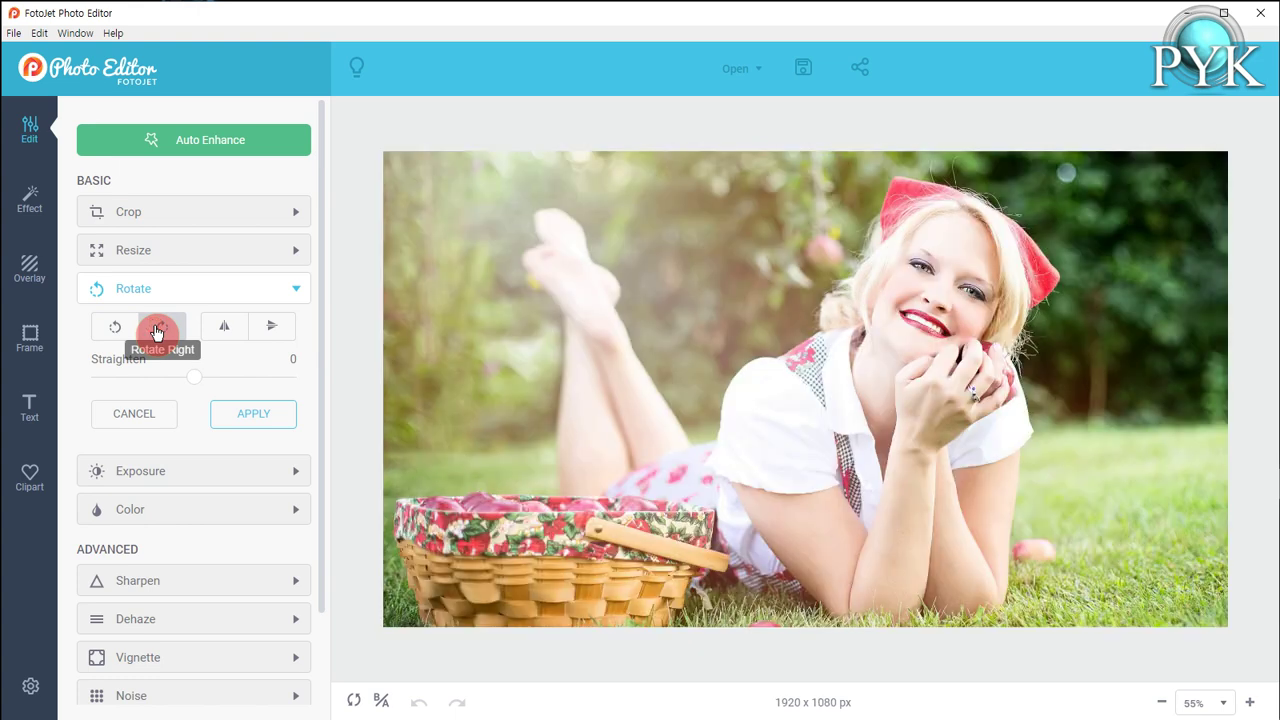
- Try flipping the photo horizontally and back, and flip it vertically and back
click(223, 333)
click(223, 333)
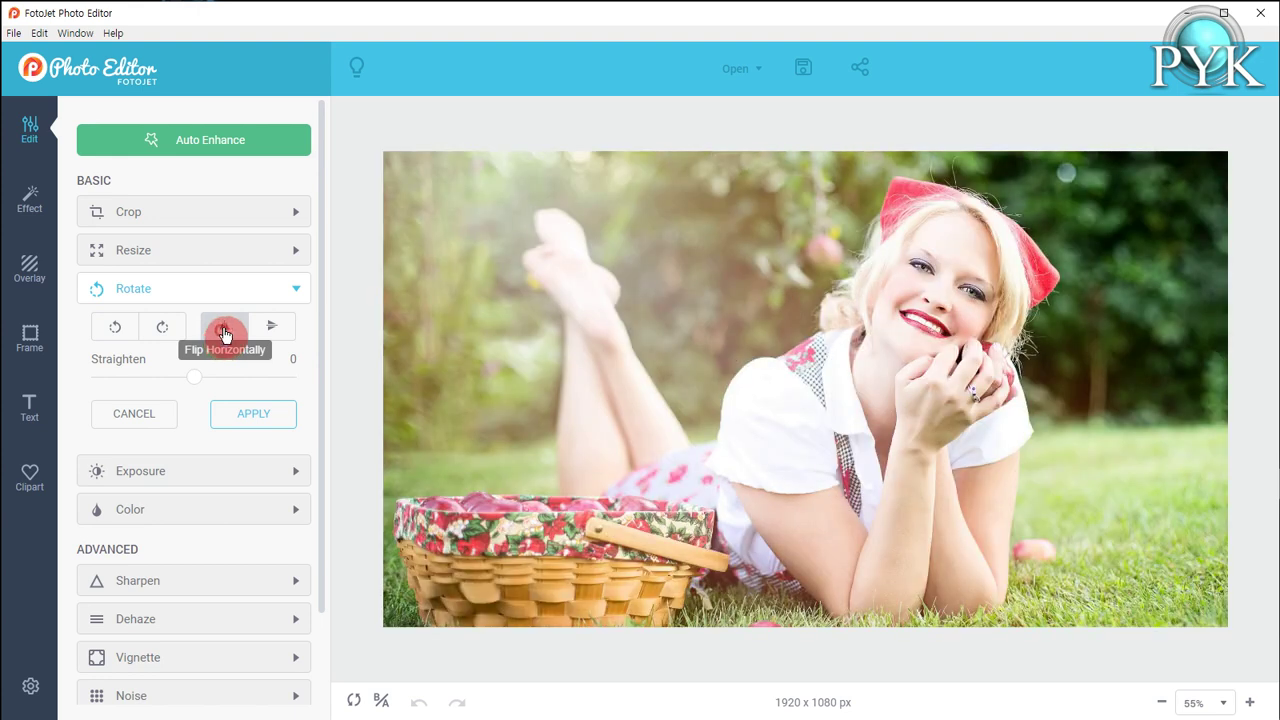
click(266, 333)
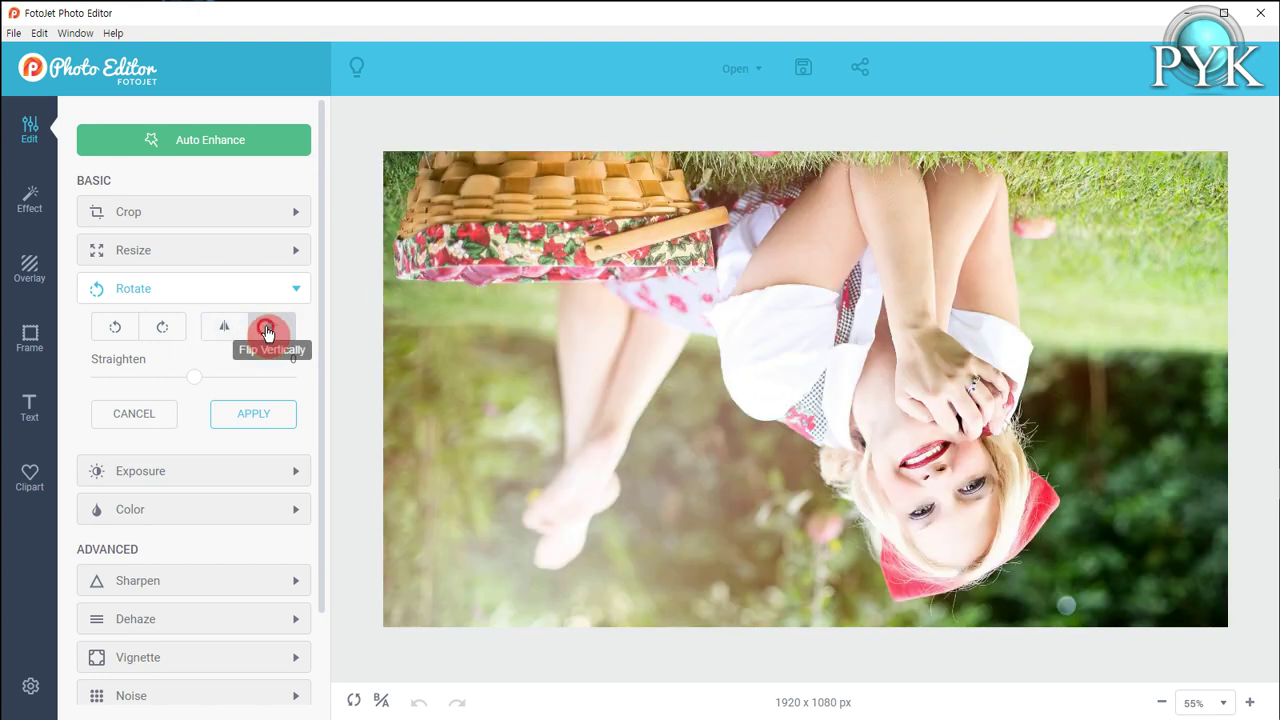
click(267, 333)
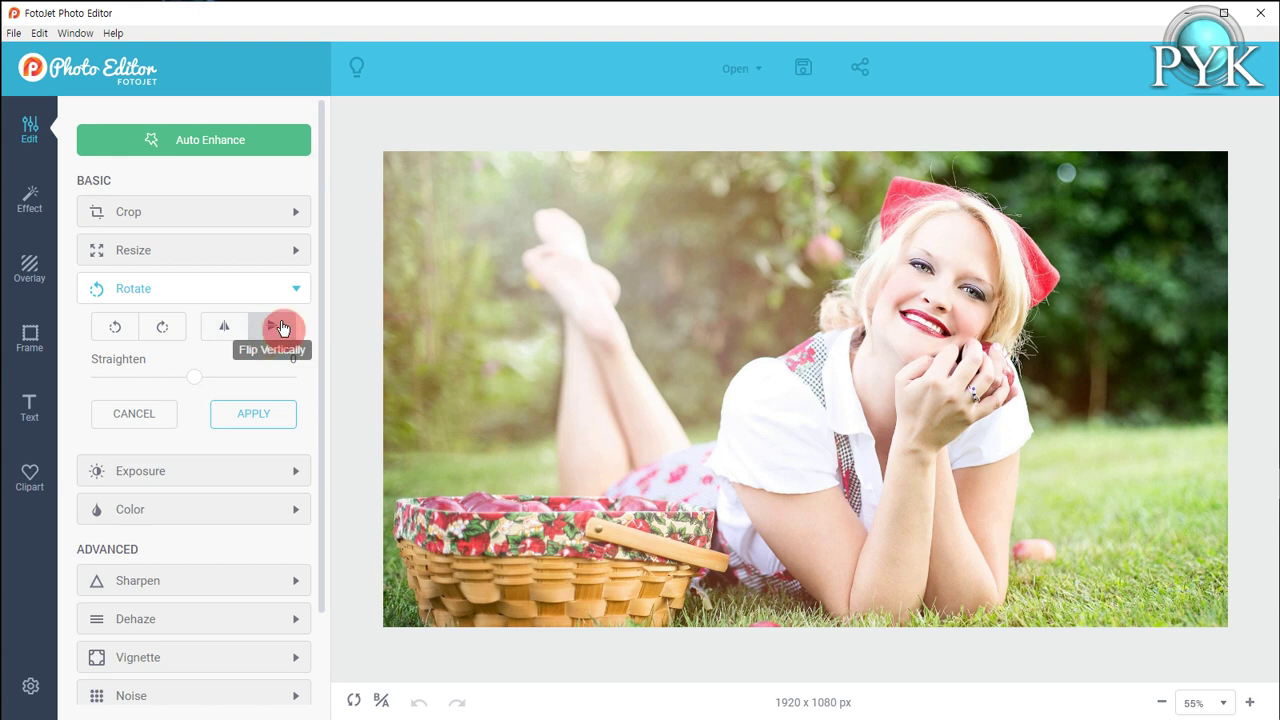
- Try straightening the photo by 14, compare it with the original, and cancel the rotation settings
drag(194, 378, 224, 387)
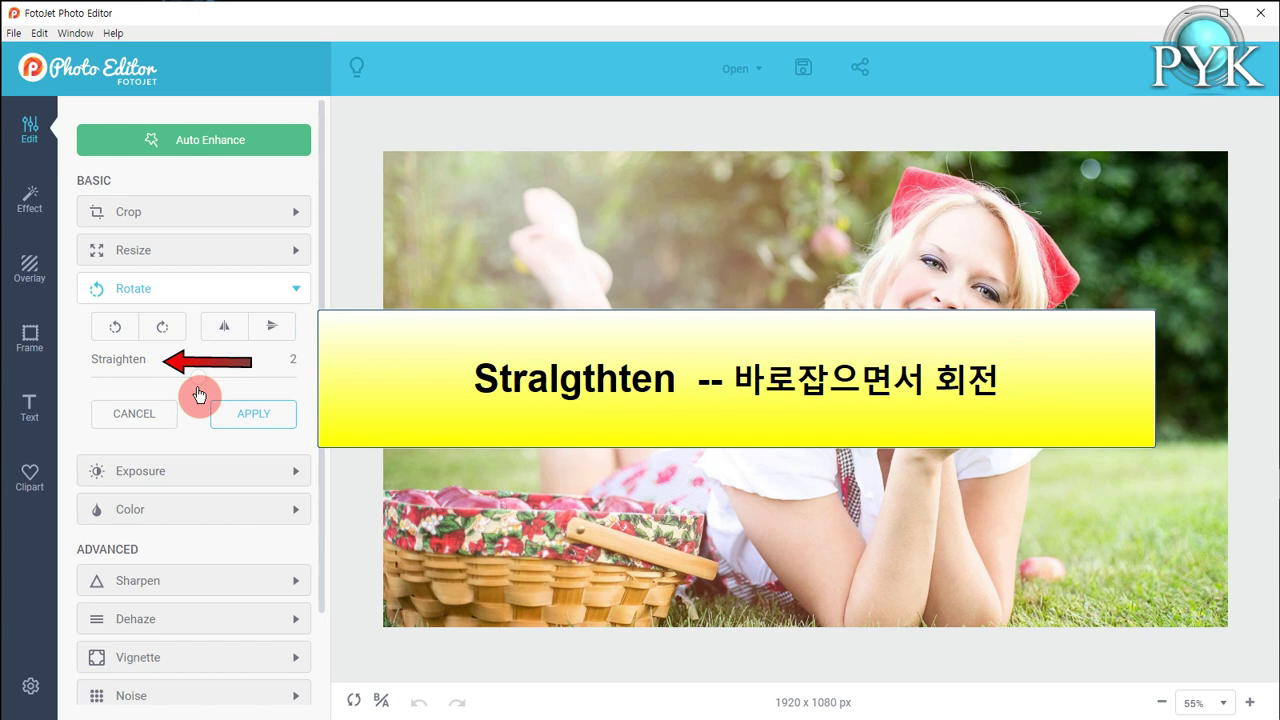
drag(199, 392, 225, 388)
click(384, 704)
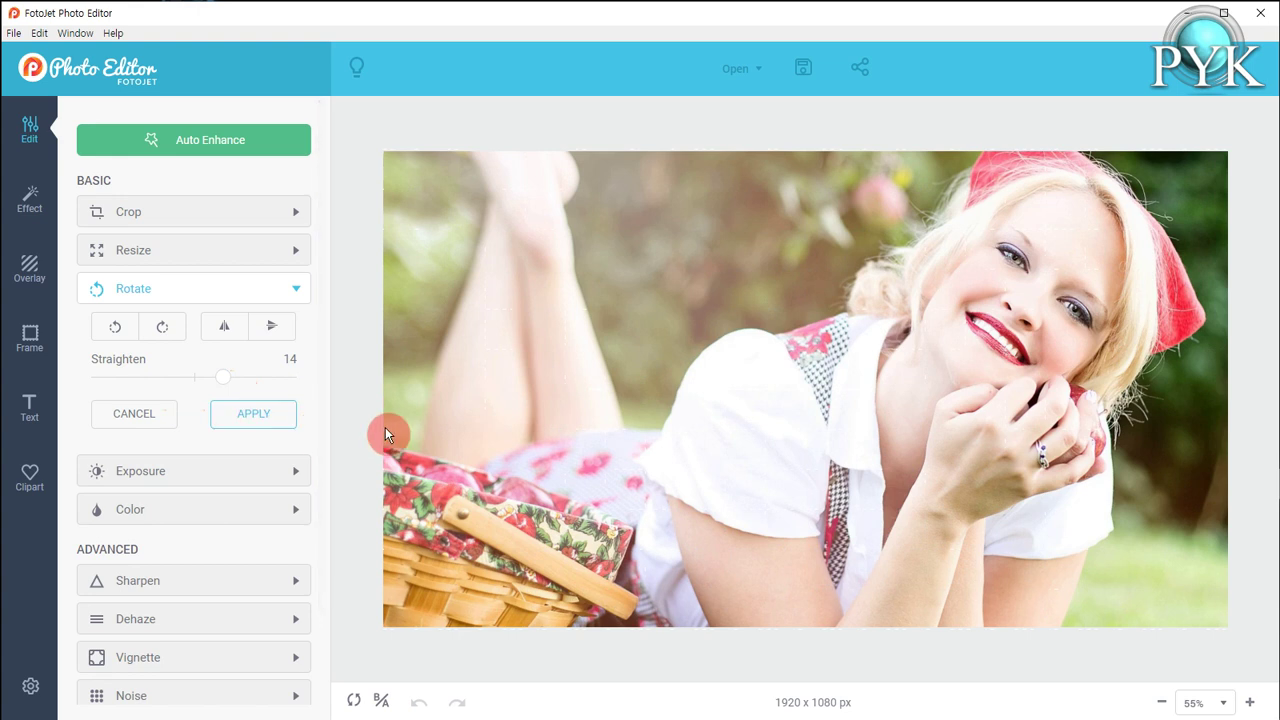
click(148, 427)
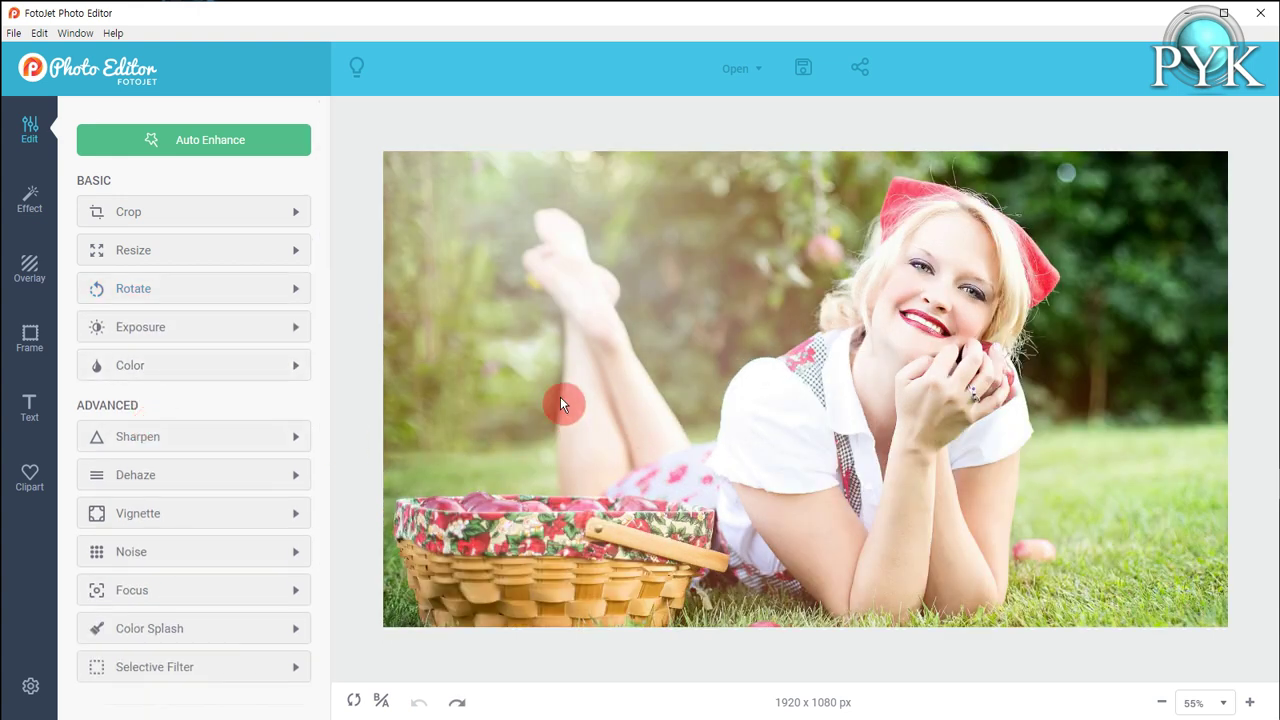